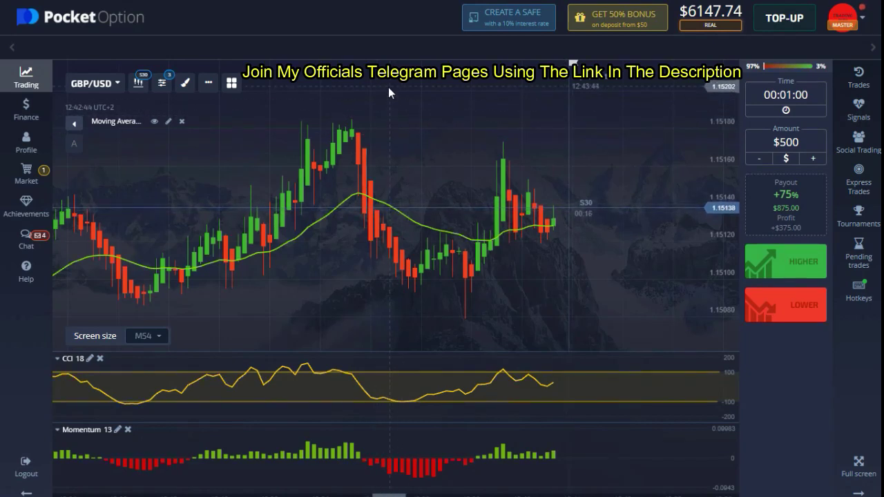
Review the Moving Average's period, average type and main line style, and save the settings.
left_click(167, 122)
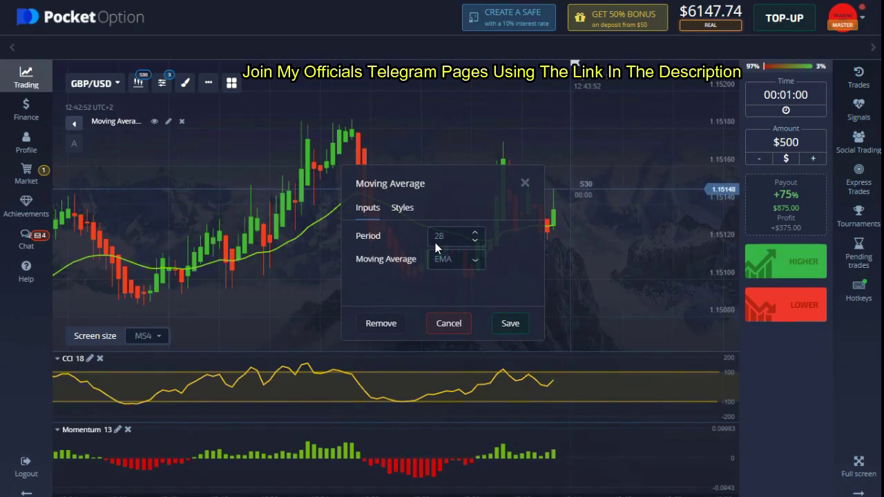
left_click(403, 207)
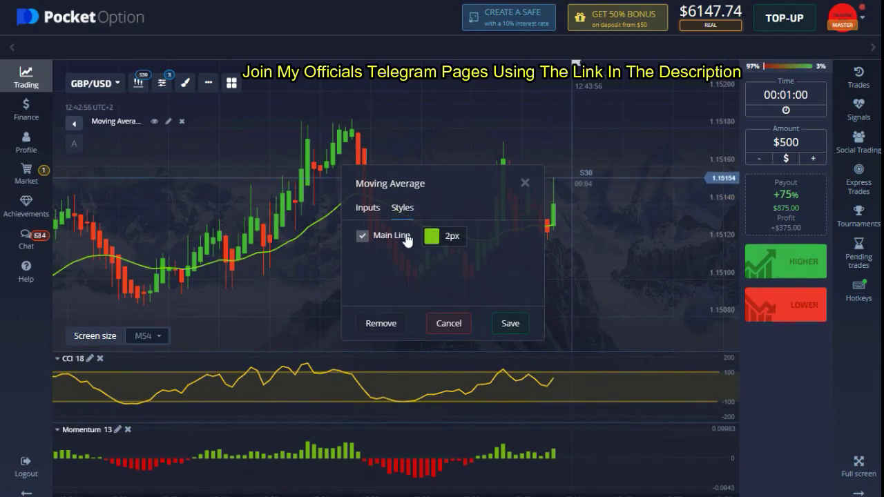
left_click(451, 237)
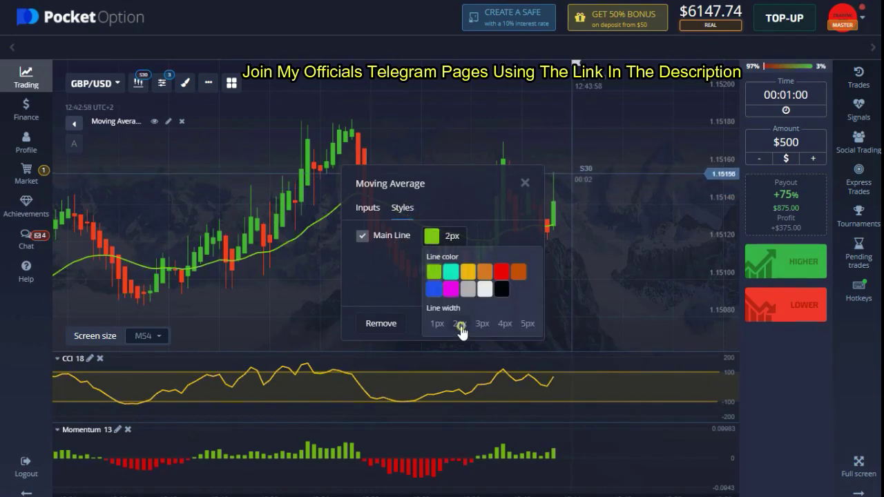
left_click(490, 228)
left_click(511, 325)
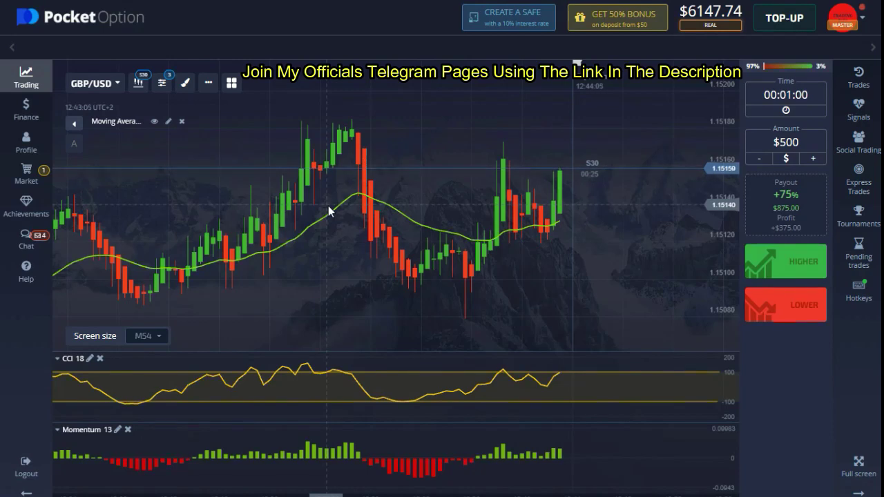
Review the CCI indicator's period, line styles and level settings, and save them.
left_click(89, 359)
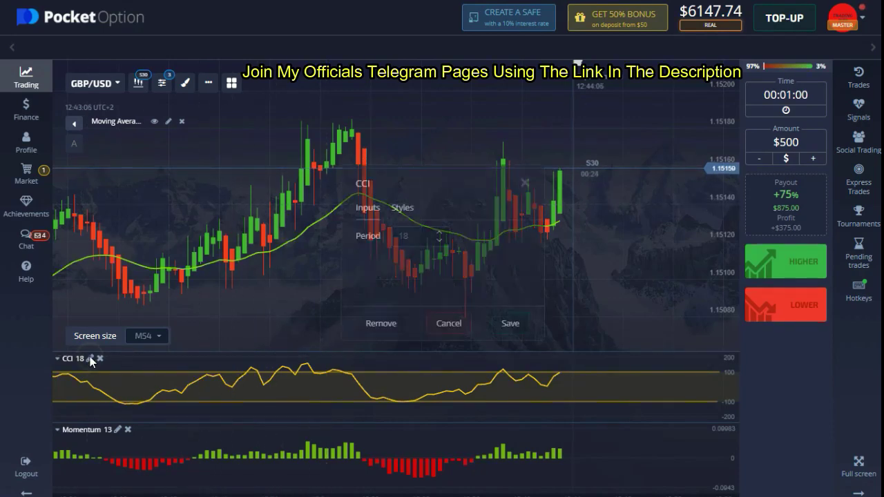
left_click(408, 211)
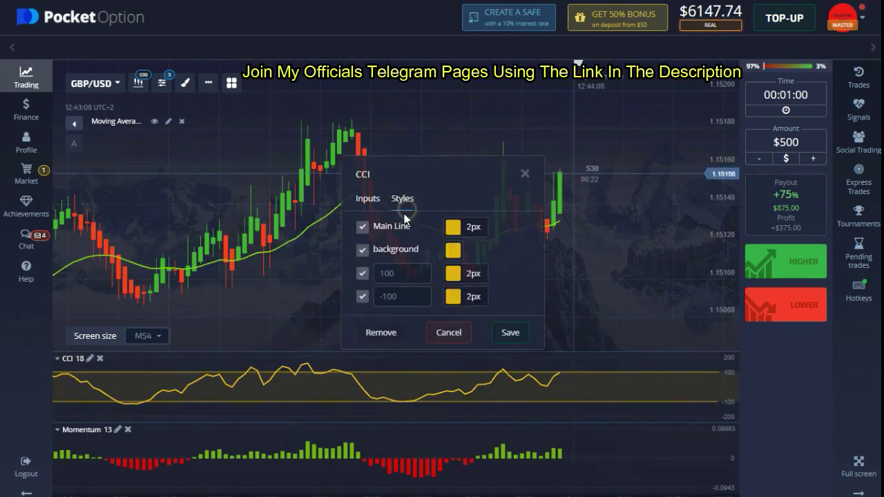
left_click(471, 227)
left_click(505, 209)
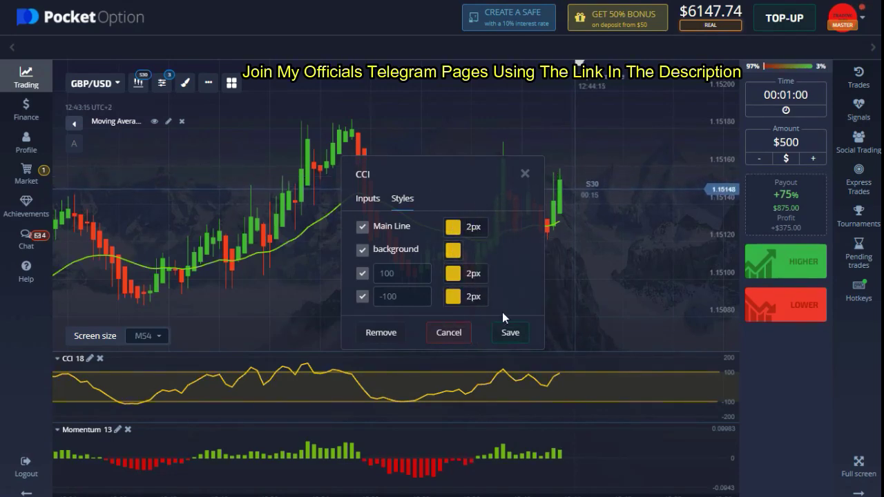
left_click(511, 339)
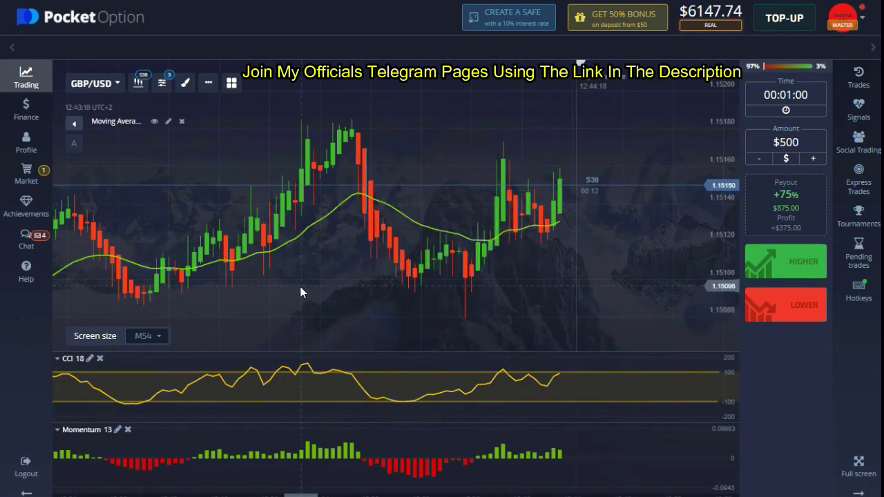
Review the Momentum indicator's period and up/down colors, and check the chart type and time frame options.
left_click(118, 430)
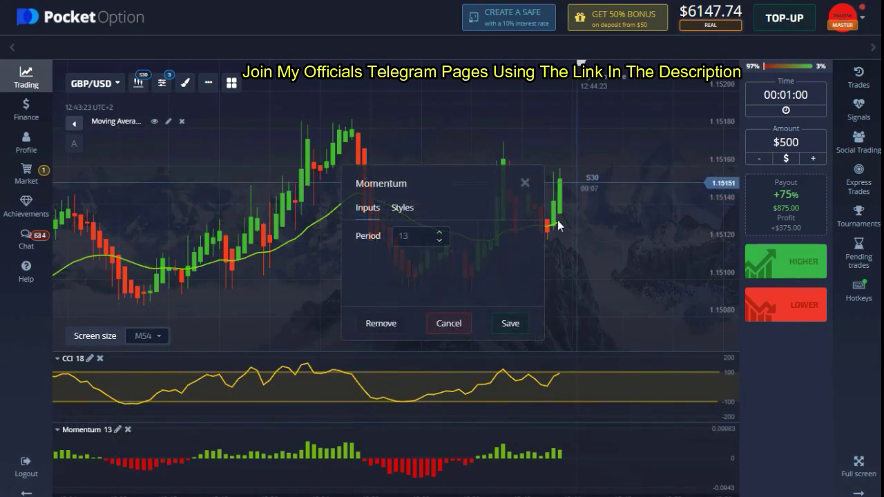
left_click(402, 207)
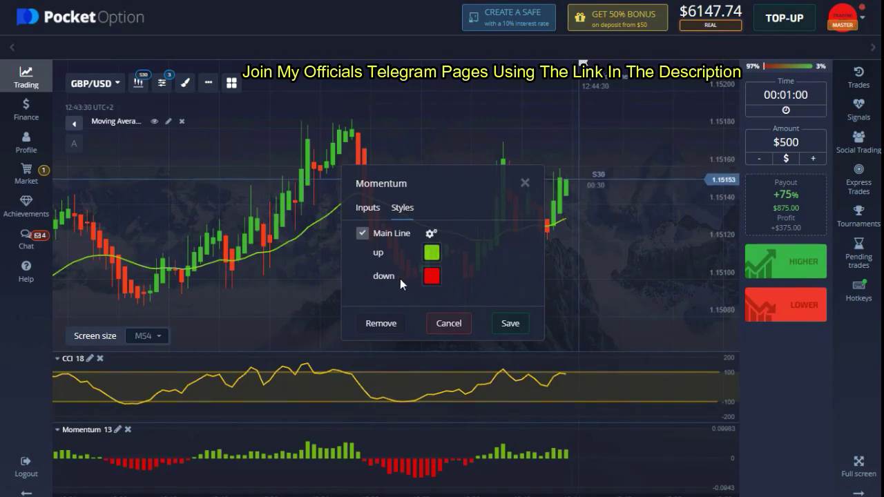
left_click(511, 324)
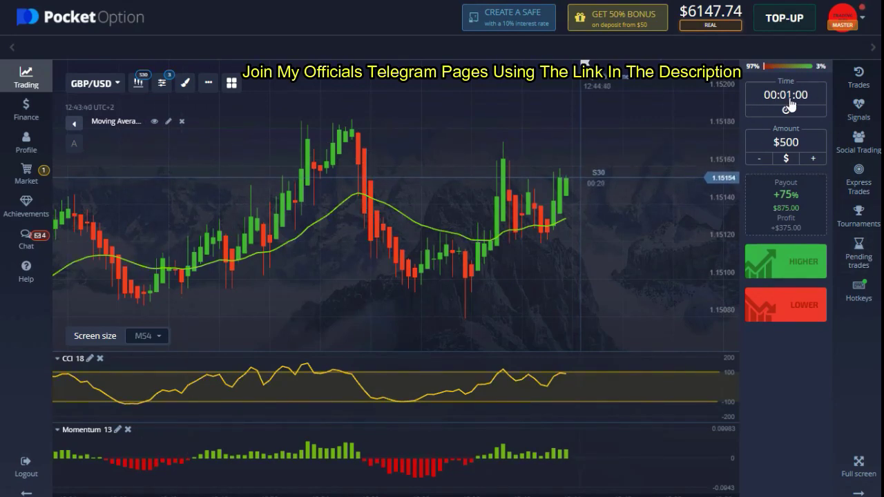
left_click(139, 84)
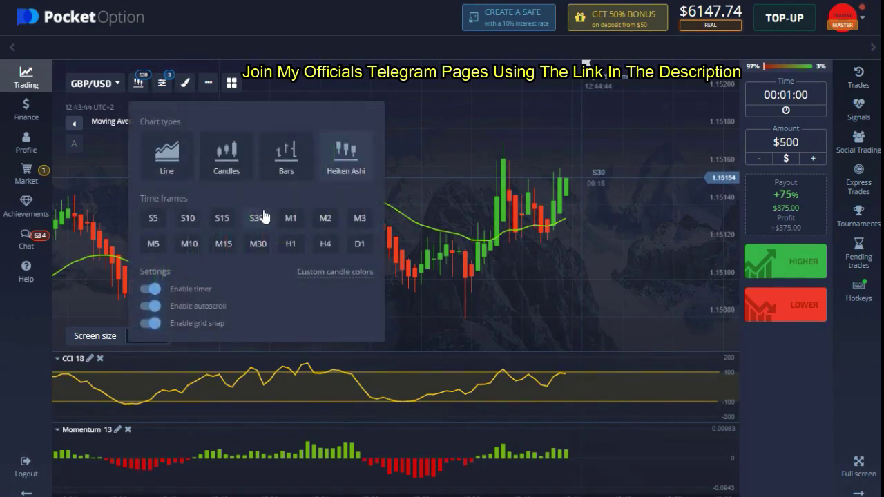
left_click(491, 138)
Add the currency pairs EUR/USD, AUD/CHF and AUD/JPY to the favorites.
left_click(94, 90)
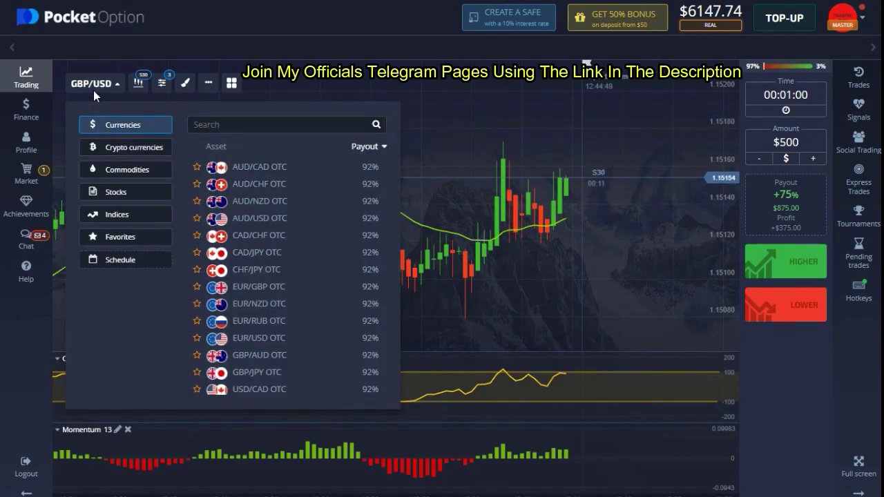
scroll(268, 225, "down", 3)
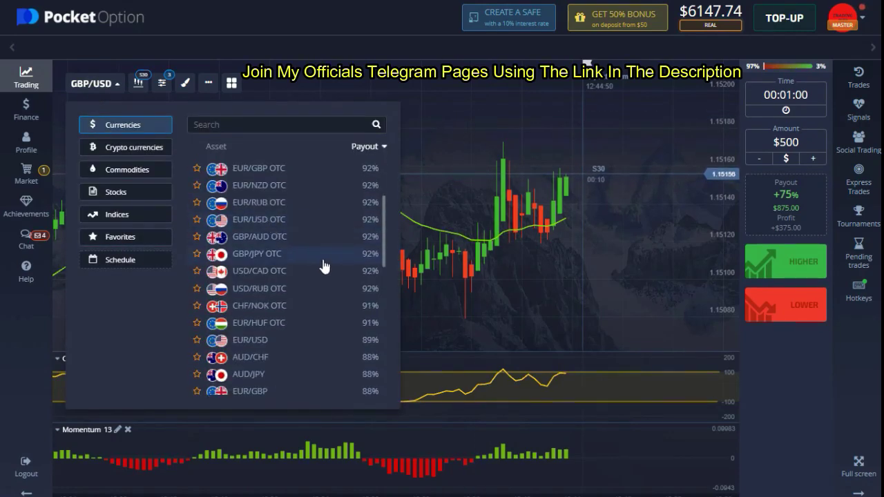
scroll(311, 290, "up", 3)
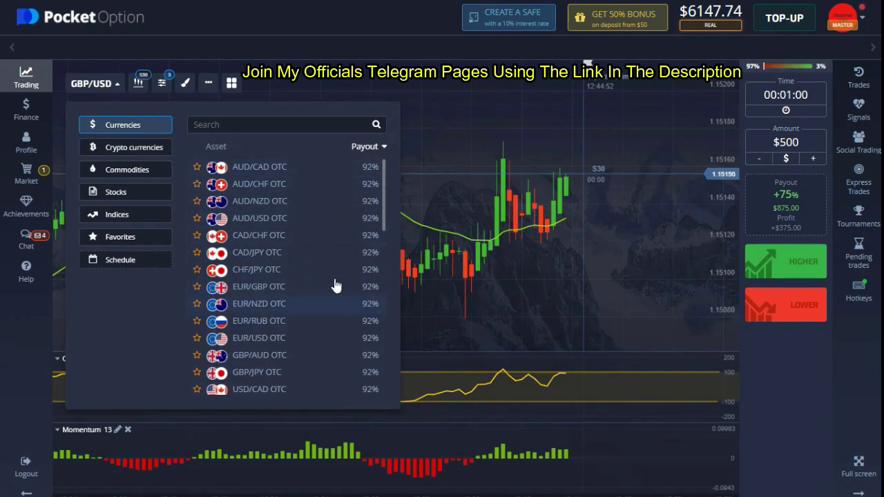
scroll(308, 255, "down", 3)
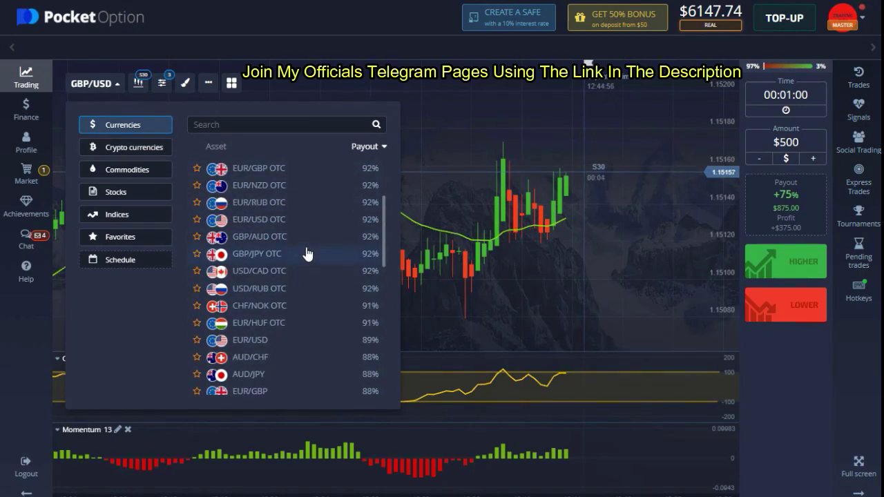
left_click_drag(383, 221, 385, 251)
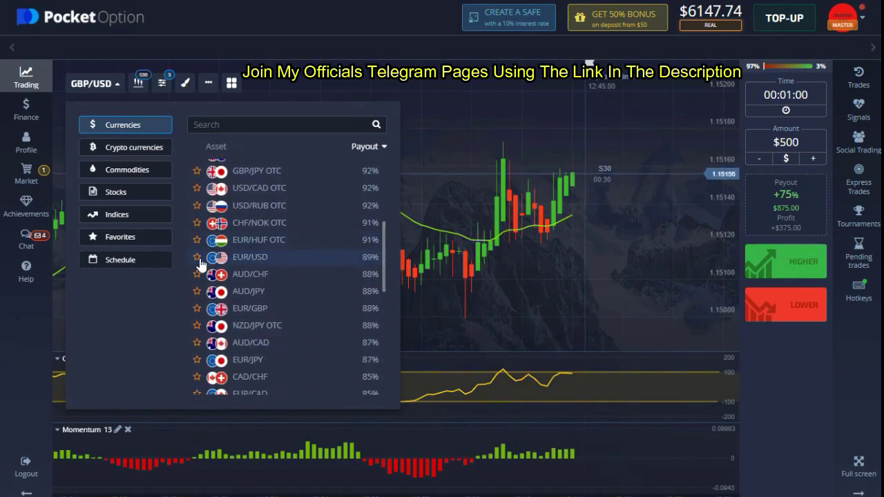
left_click(197, 257)
left_click(197, 275)
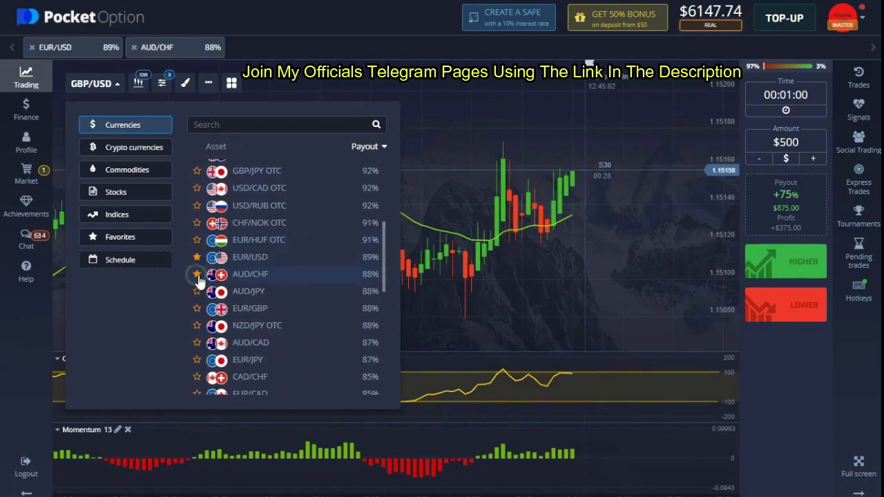
left_click(196, 292)
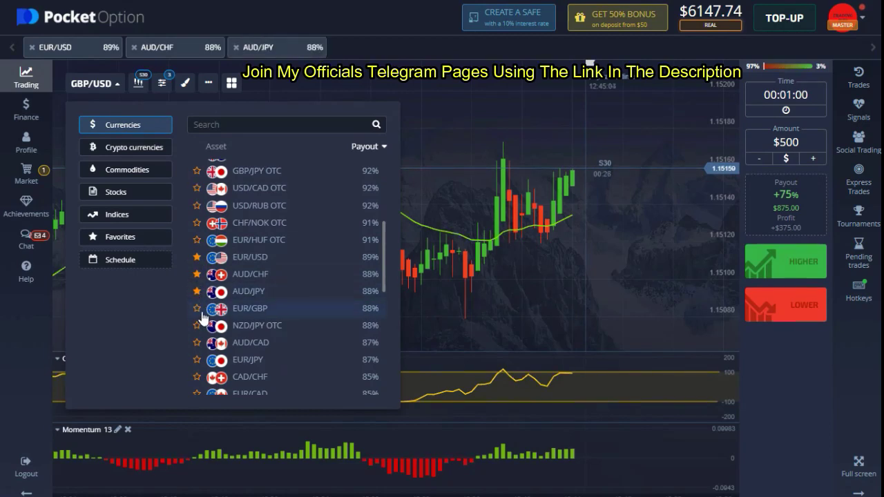
Add the currency pairs EUR/JPY, CAD/CHF and EUR/CAD to the favorites.
scroll(271, 277, "down", 1)
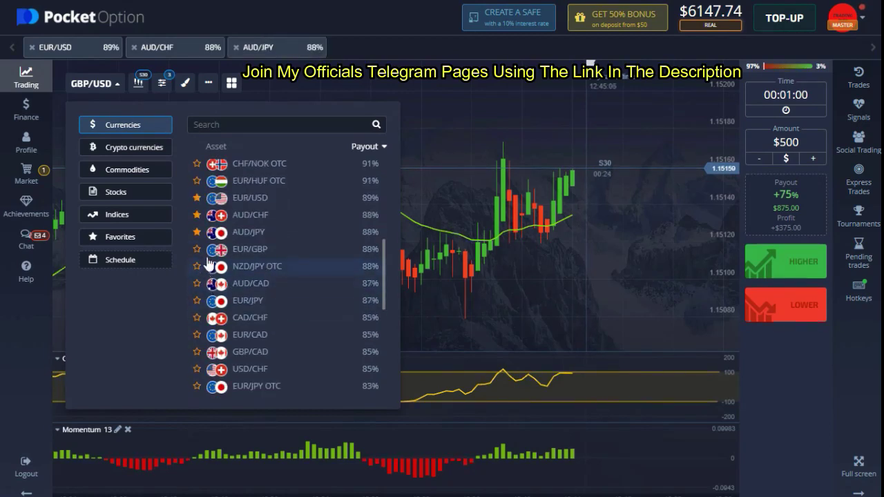
left_click(196, 301)
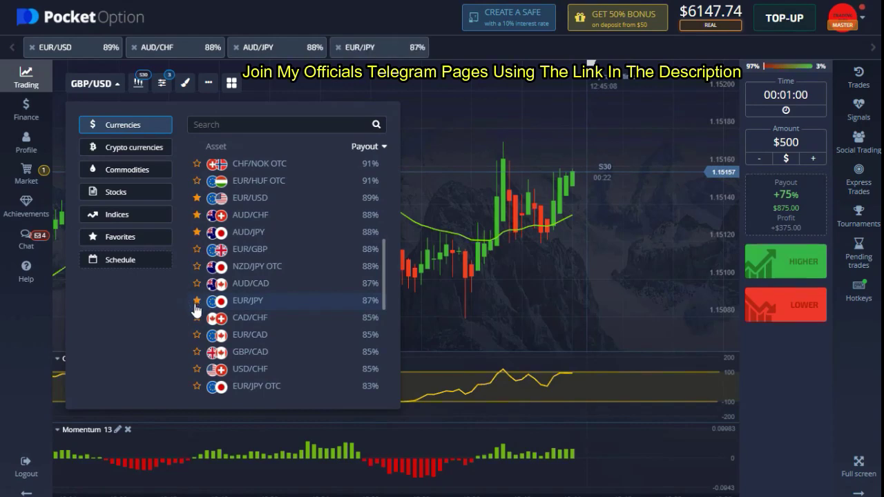
left_click(197, 318)
left_click(197, 335)
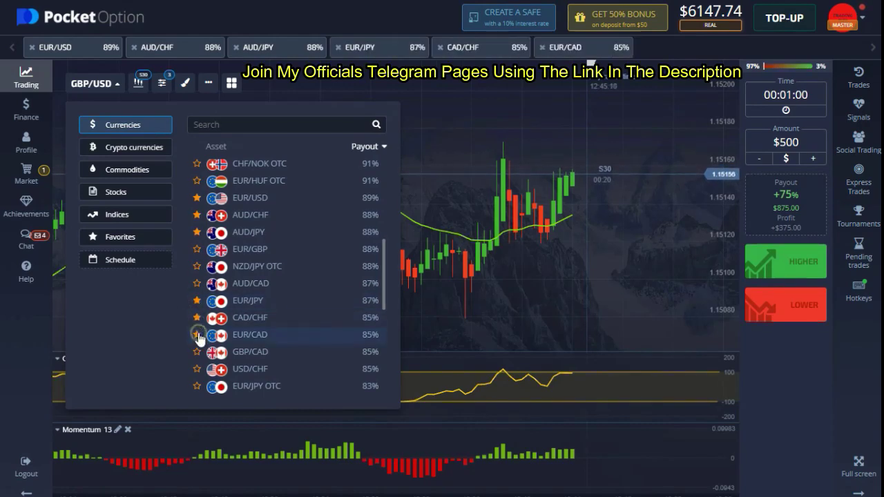
Close the asset list and remove USD/CHF from the favorites.
scroll(198, 341, "up", 1)
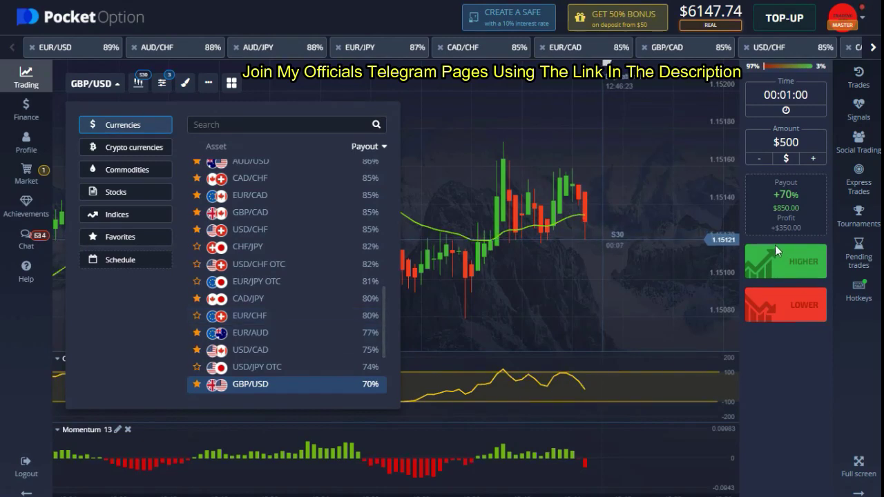
left_click(666, 190)
left_click(748, 48)
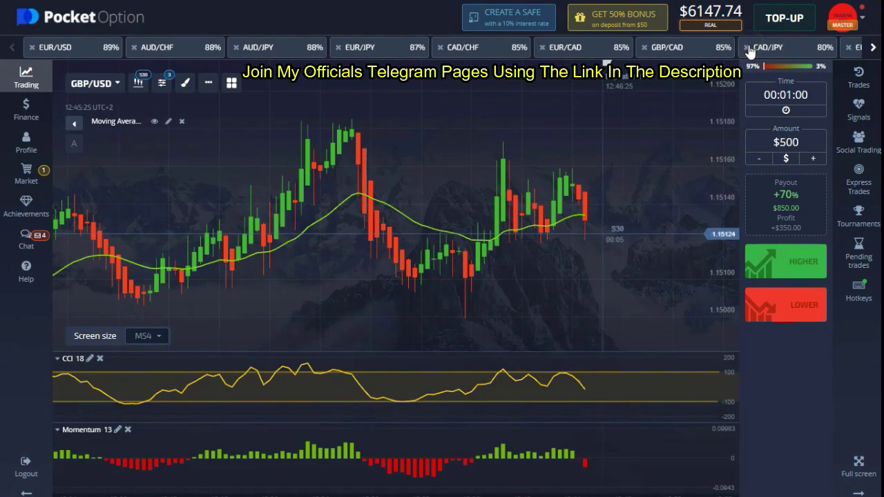
Examine the EUR/USD, AUD/CHF and AUD/JPY charts against the moving average, CCI and Momentum for a trade setup.
left_click(71, 50)
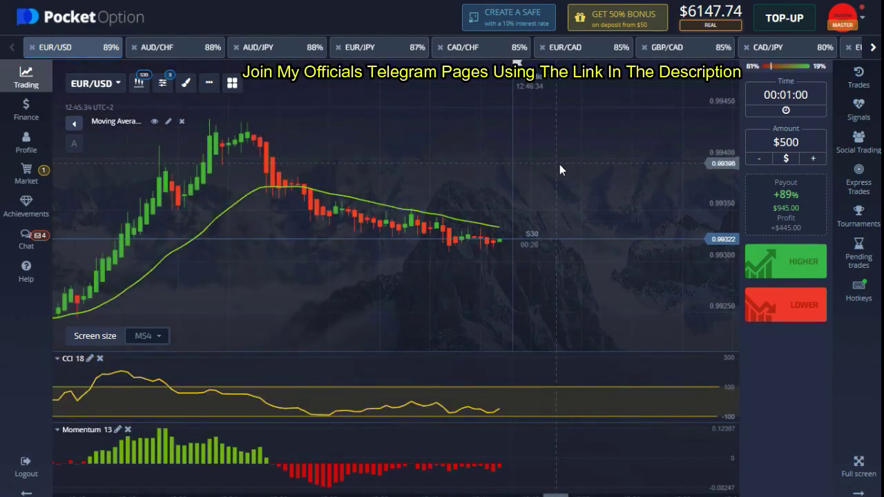
scroll(560, 164, "down", 2)
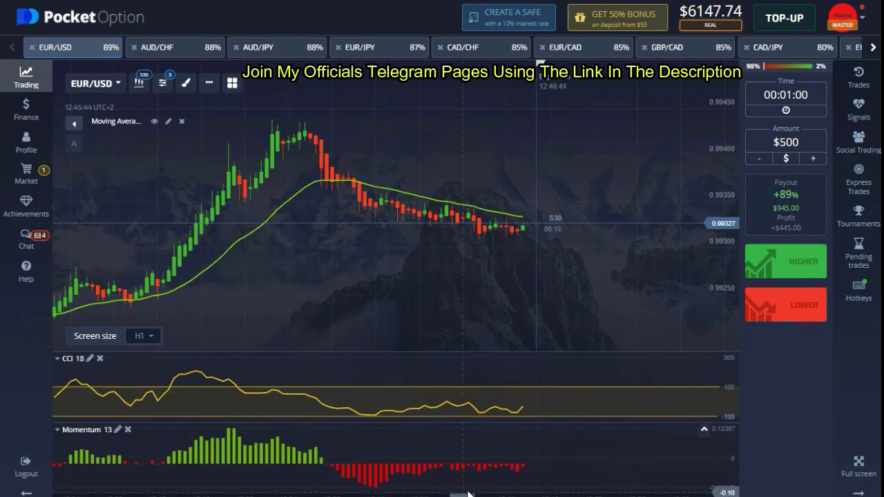
scroll(563, 213, "down", 2)
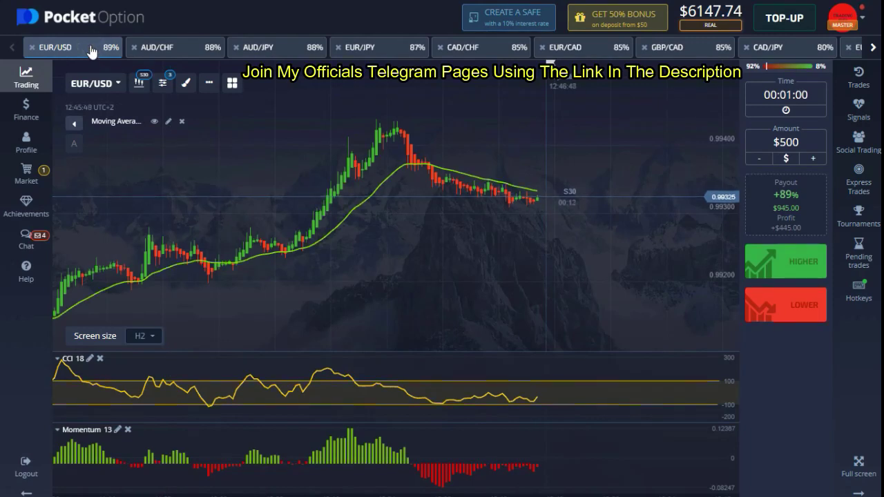
left_click(190, 55)
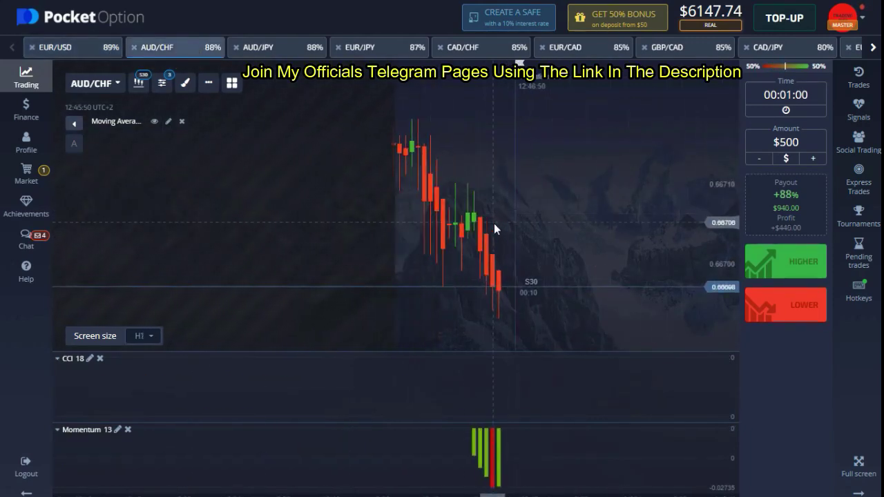
left_click(292, 47)
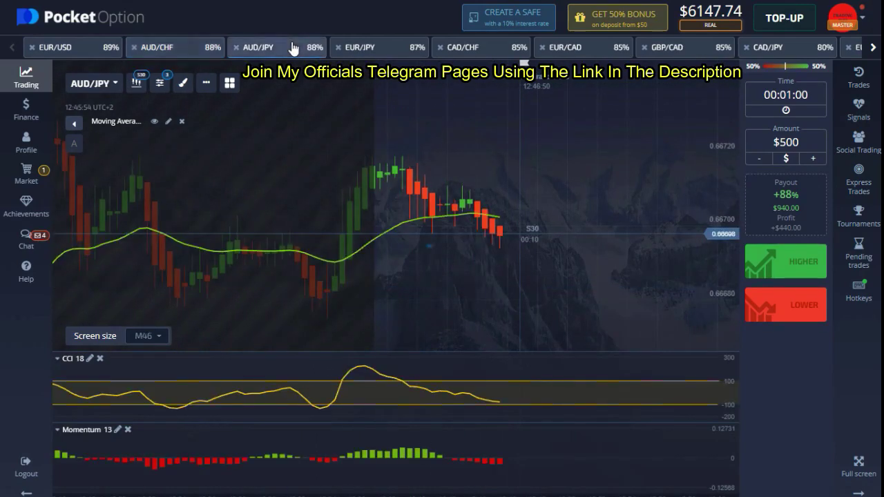
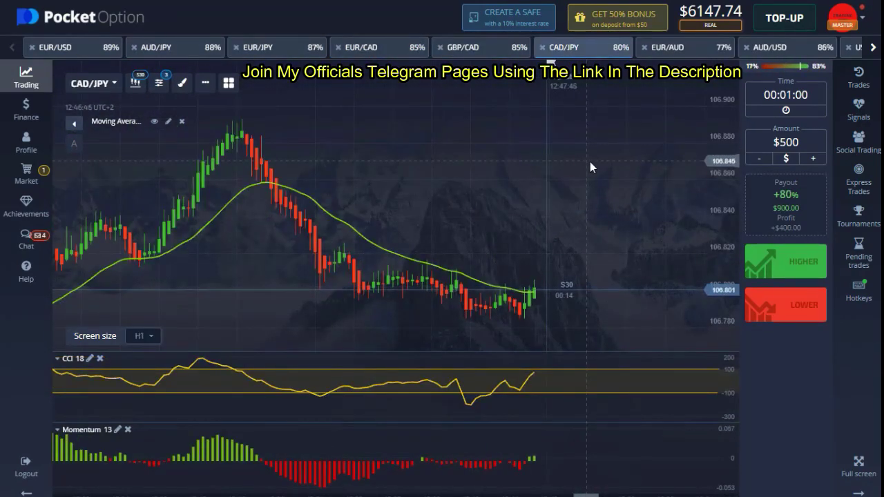
Place two one-minute $500 Higher trades on CAD/JPY and examine the candles, CCI and Momentum around the entries.
left_click(781, 283)
left_click(781, 282)
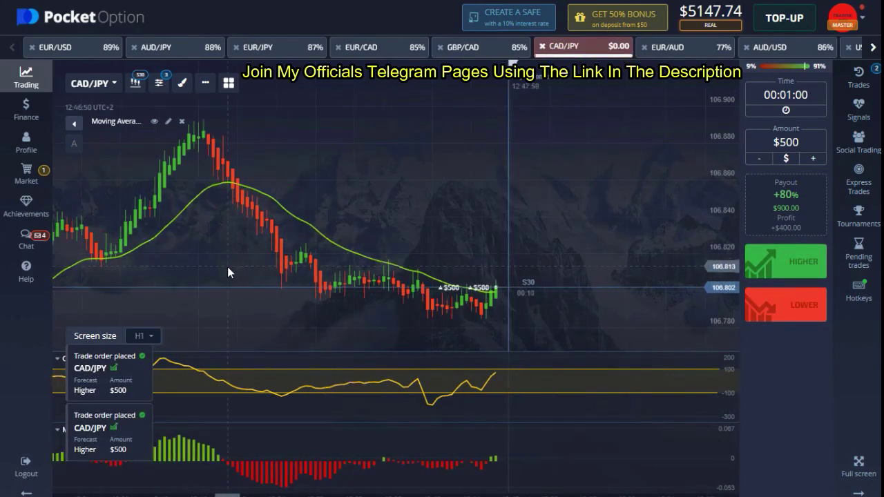
scroll(570, 281, "up", 3)
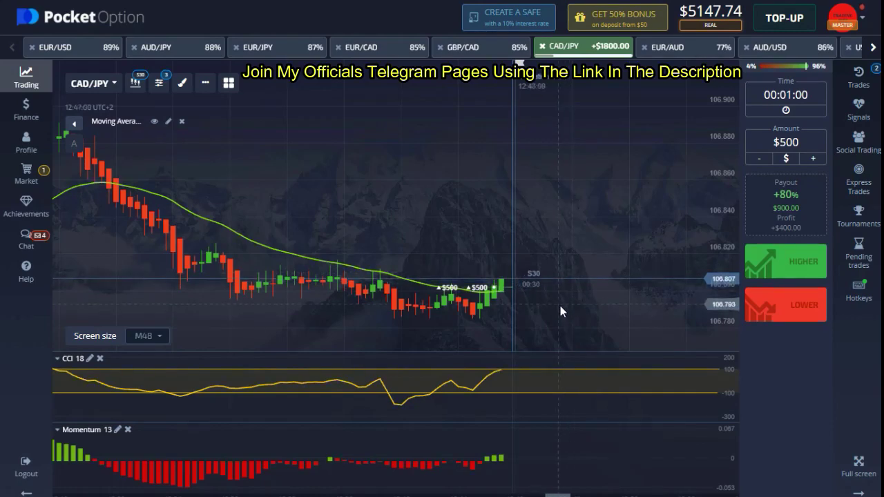
scroll(533, 283, "up", 3)
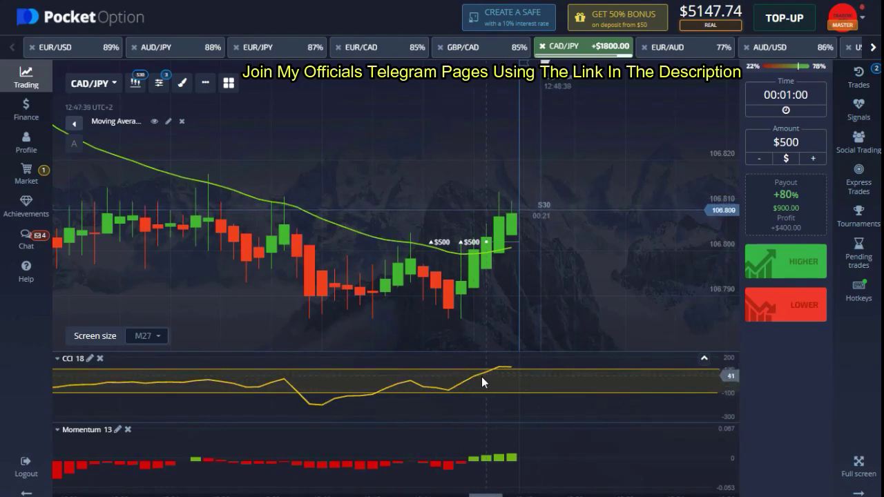
scroll(481, 376, "up", 3)
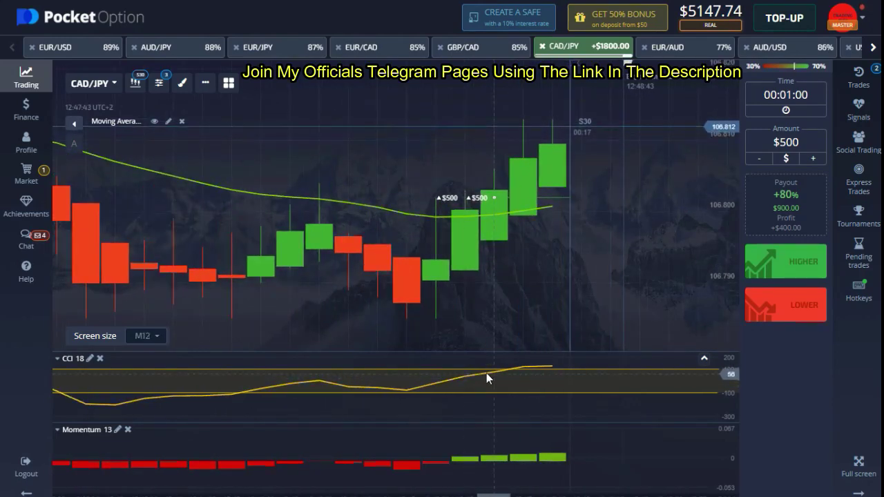
scroll(497, 360, "down", 3)
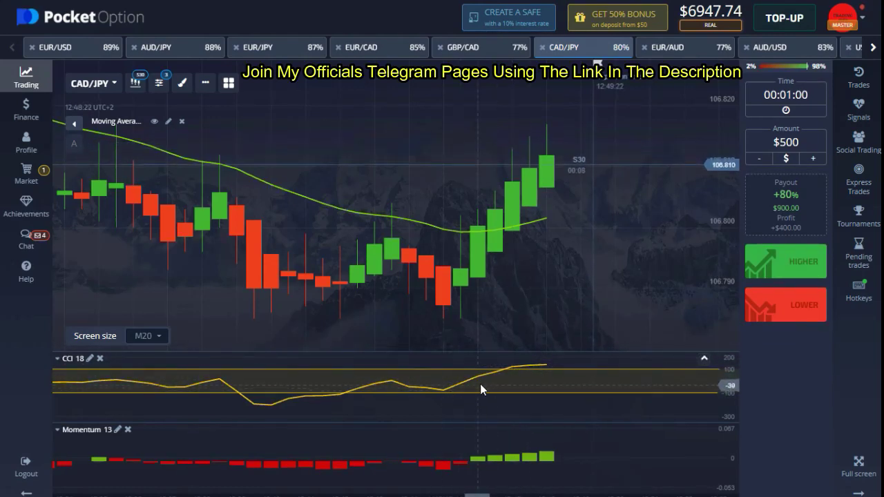
Examine the CAD/JPY candles around the moving average crossover together with the CCI and Momentum readings.
scroll(539, 314, "up", 2)
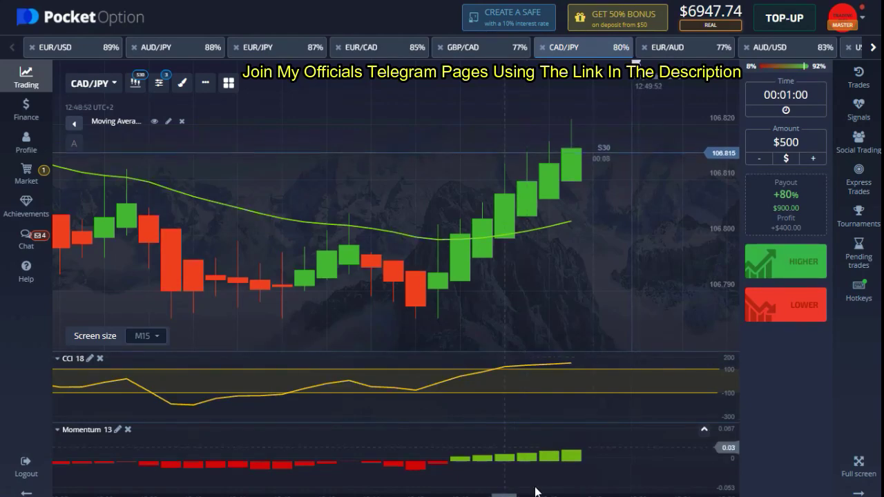
scroll(577, 437, "down", 1)
scroll(576, 436, "down", 3)
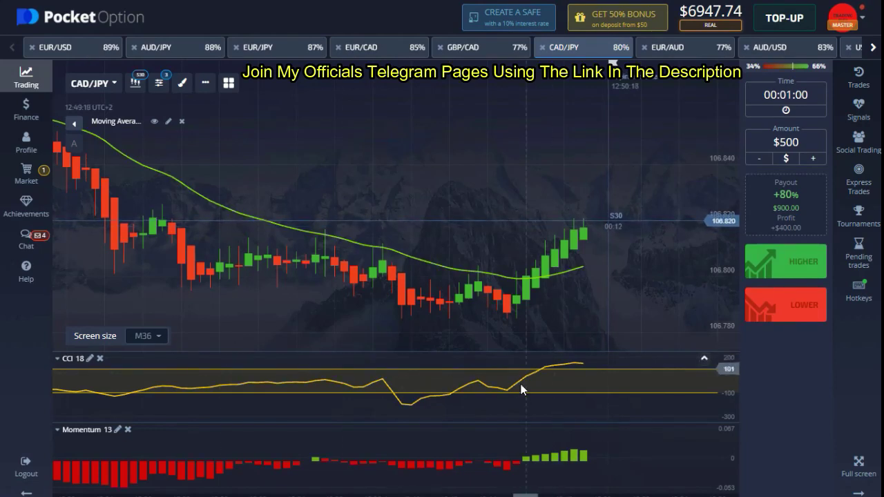
Check the EUR/USD, AUD/JPY and EUR/JPY charts for a setup and place two one-minute $500 Lower trades on GBP/CAD.
left_click(83, 50)
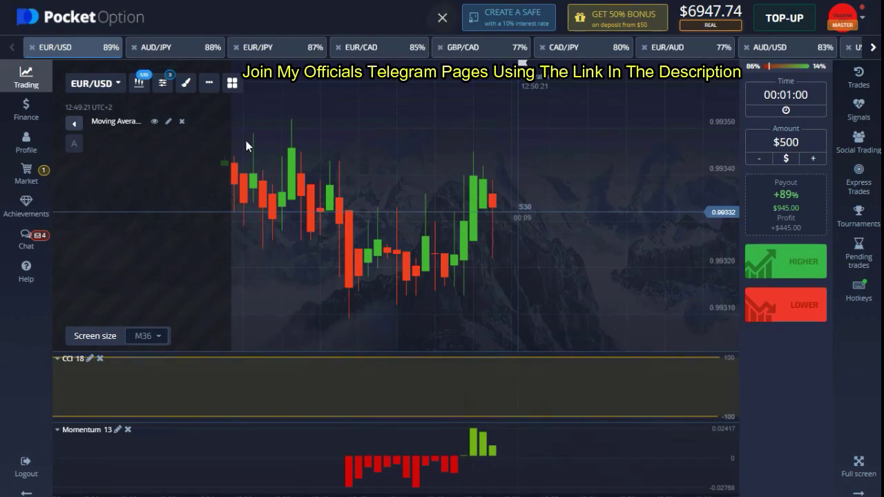
left_click(189, 50)
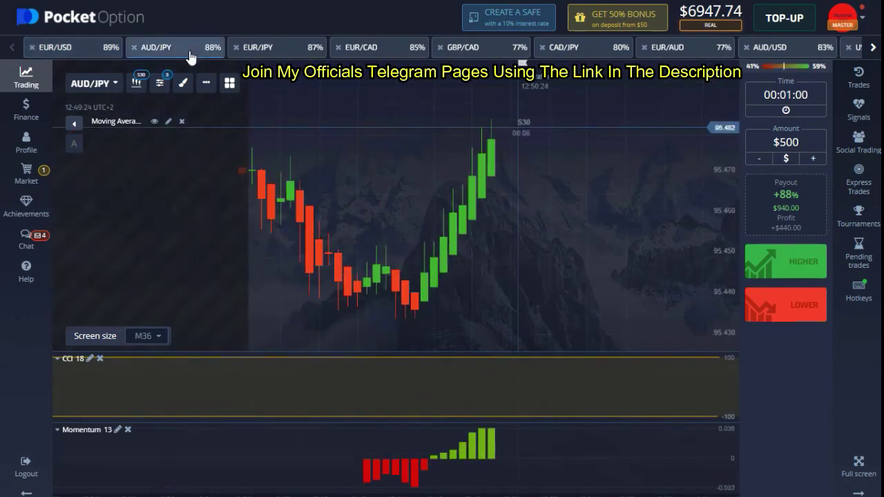
left_click(304, 50)
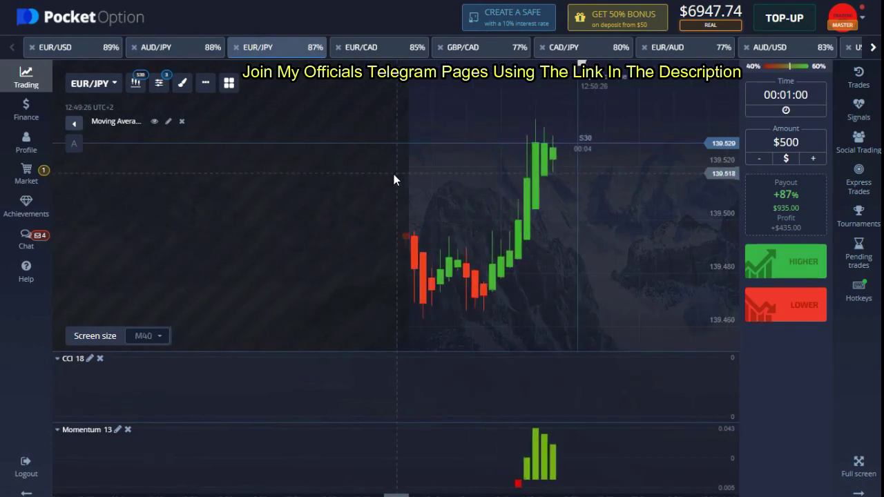
left_click(462, 47)
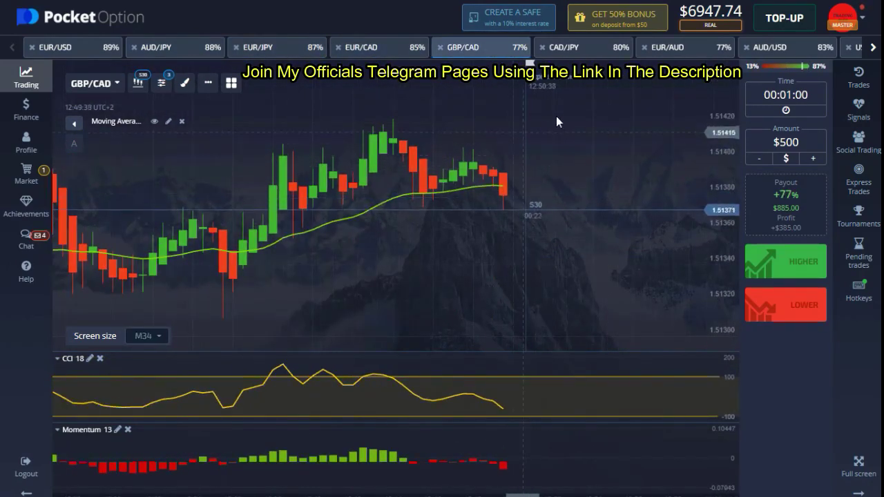
left_click(796, 315)
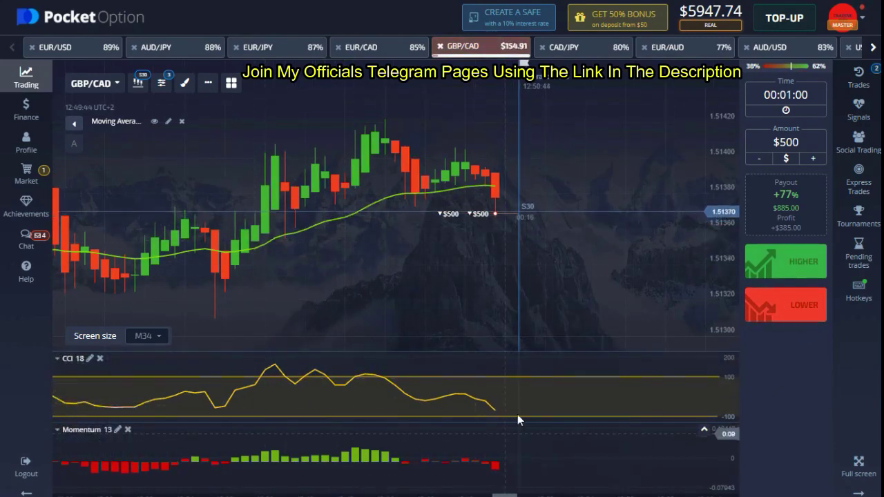
Examine the GBP/CAD candles below the moving average and the CCI and Momentum around the trade entries.
scroll(508, 400, "up", 2)
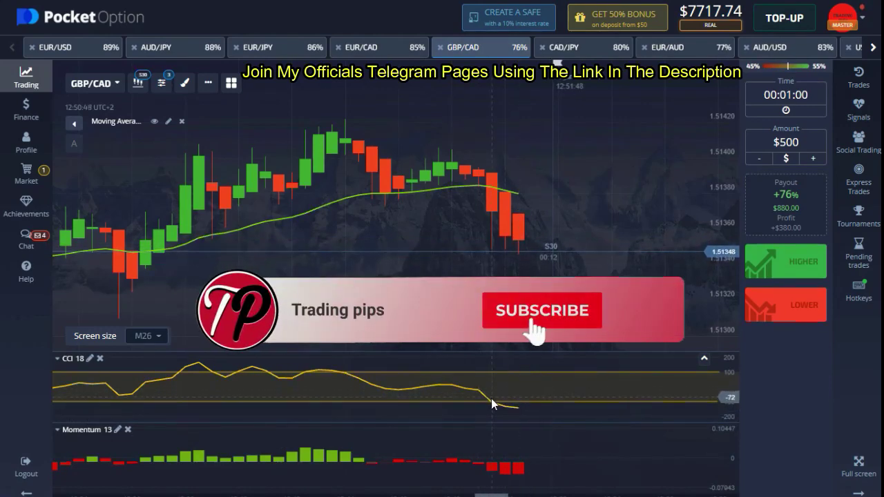
scroll(476, 396, "up", 3)
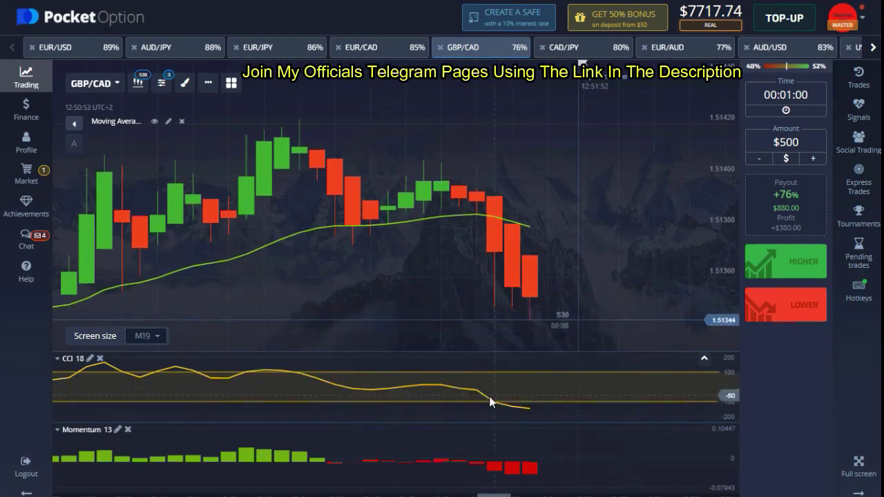
scroll(556, 336, "down", 4)
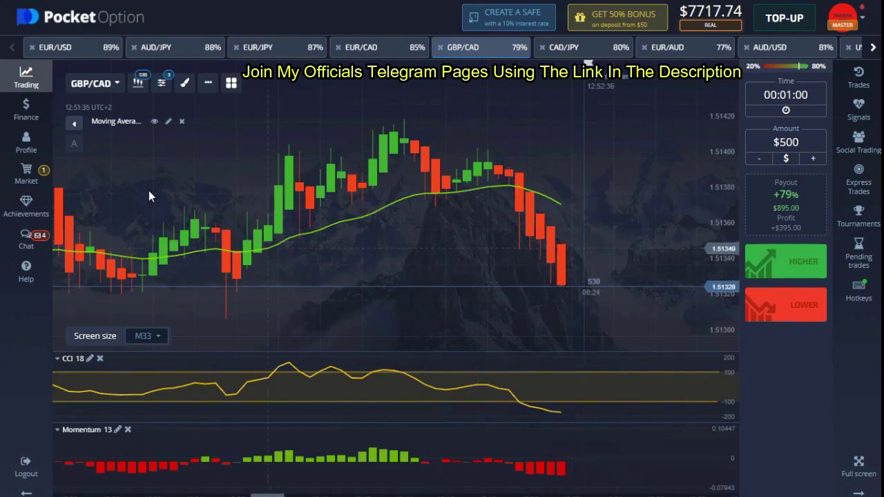
Check the EUR/USD, AUD/JPY, EUR/JPY and CAD/JPY charts and place two one-minute $500 Higher trades on EUR/AUD.
left_click(76, 47)
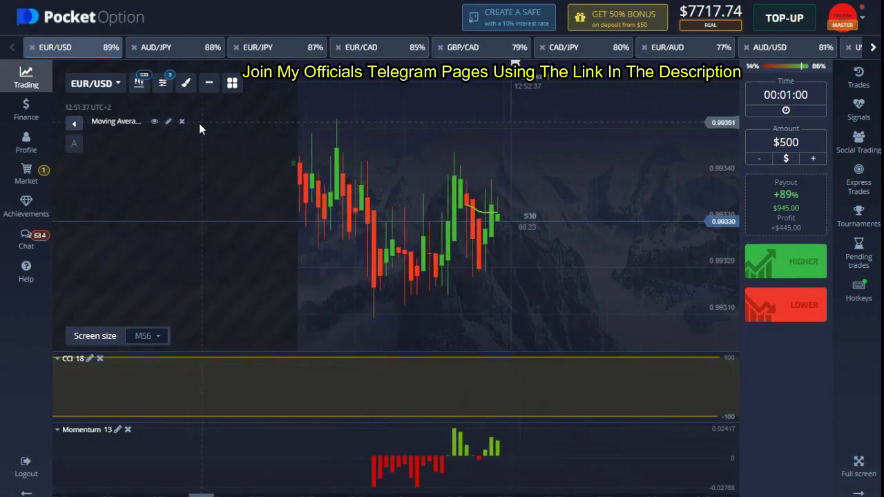
left_click(181, 51)
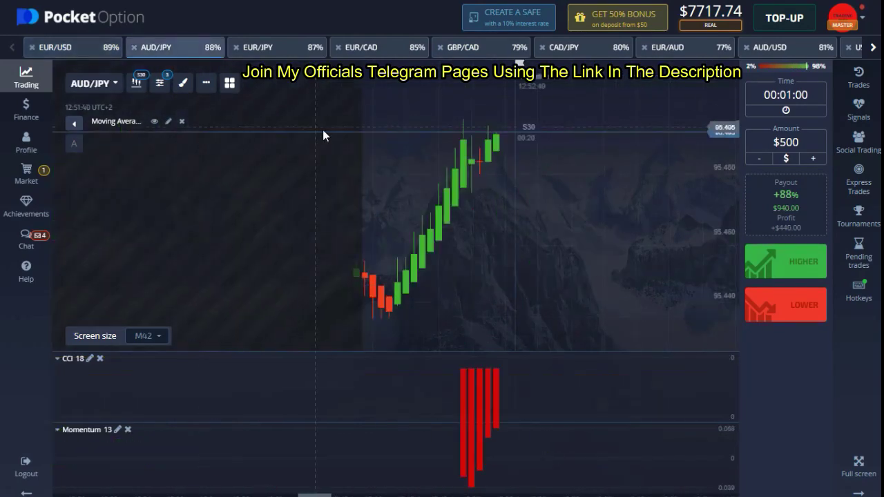
left_click(304, 53)
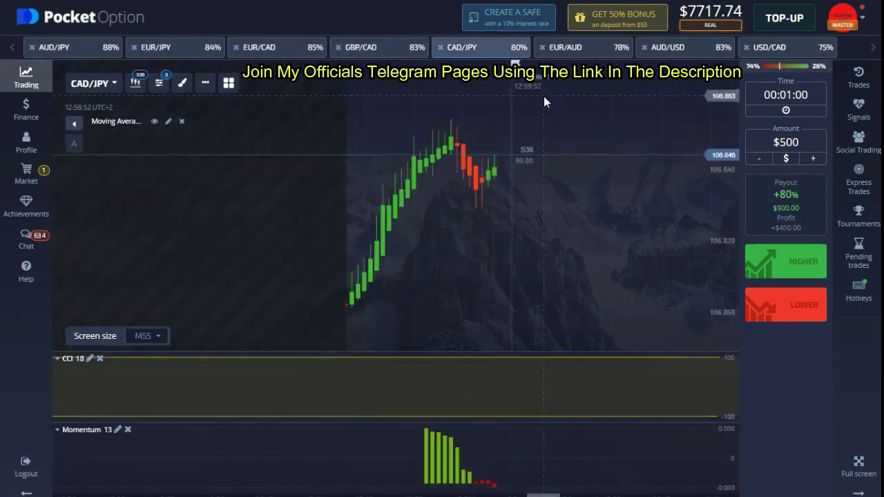
left_click(197, 52)
left_click(582, 54)
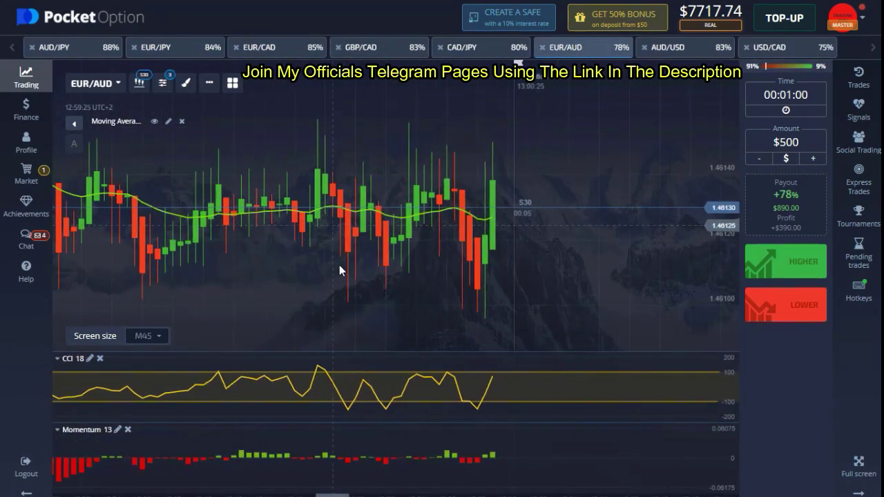
double_click(803, 261)
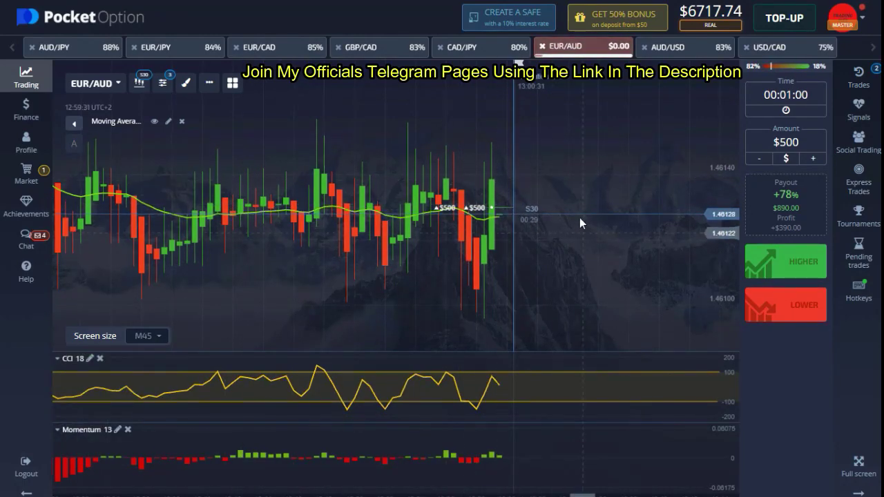
Examine the EUR/AUD candles, moving average, CCI and Momentum while the two Higher trades run.
scroll(575, 217, "up", 3)
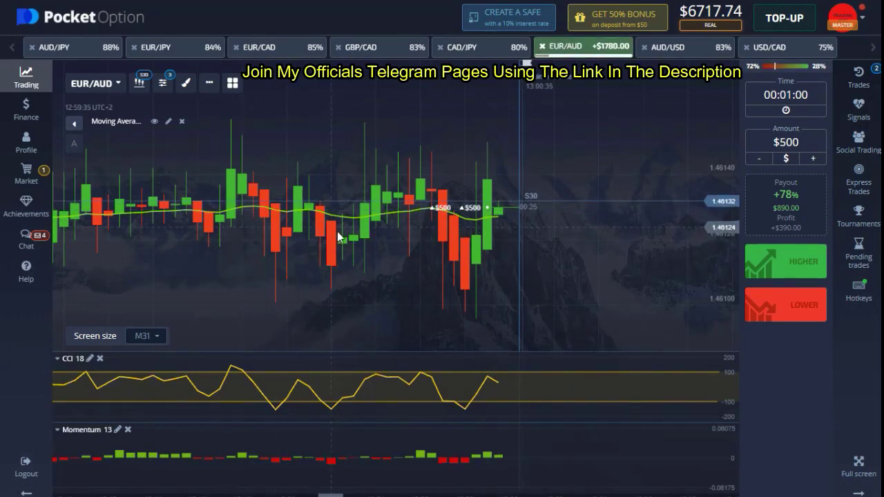
left_click_drag(354, 244, 425, 247)
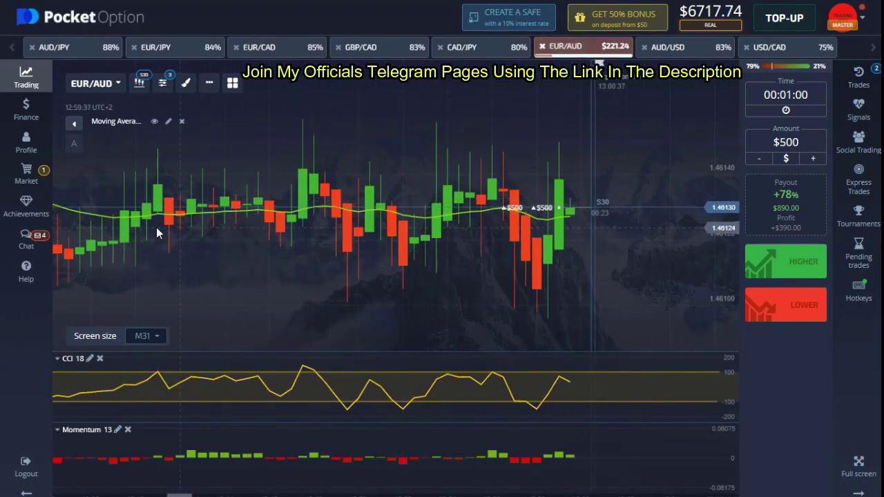
scroll(130, 228, "down", 2)
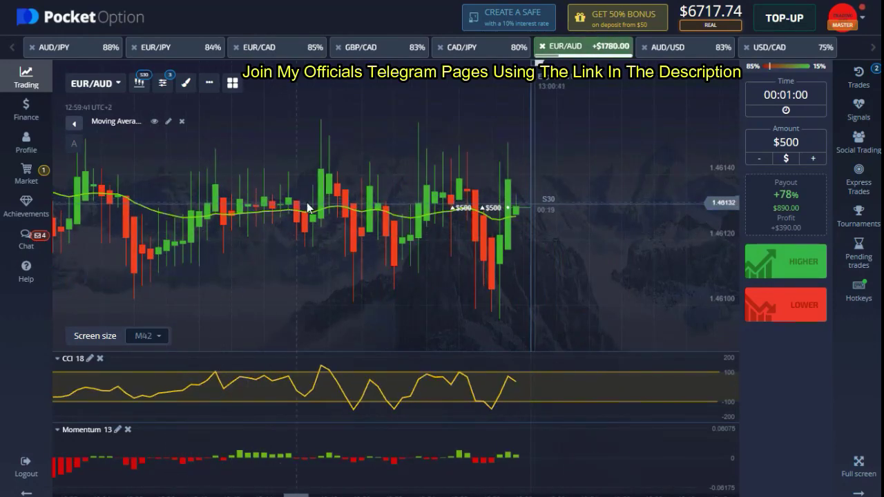
scroll(476, 240, "up", 1)
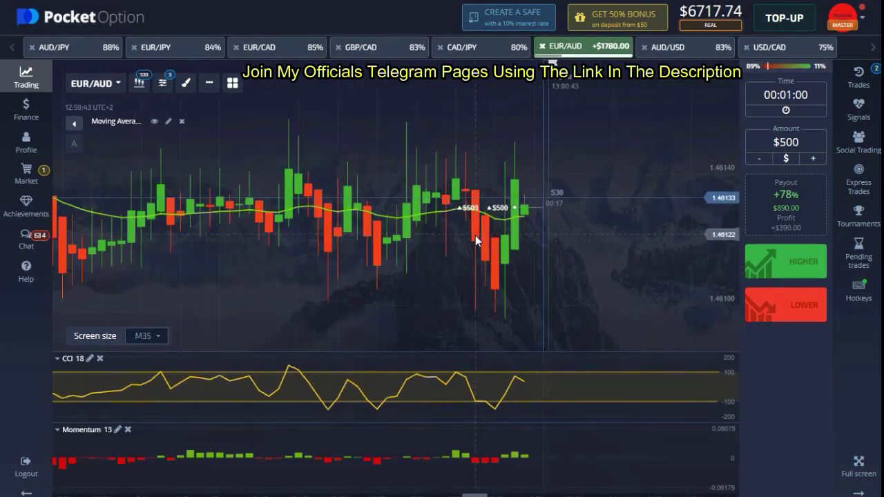
scroll(476, 240, "up", 1)
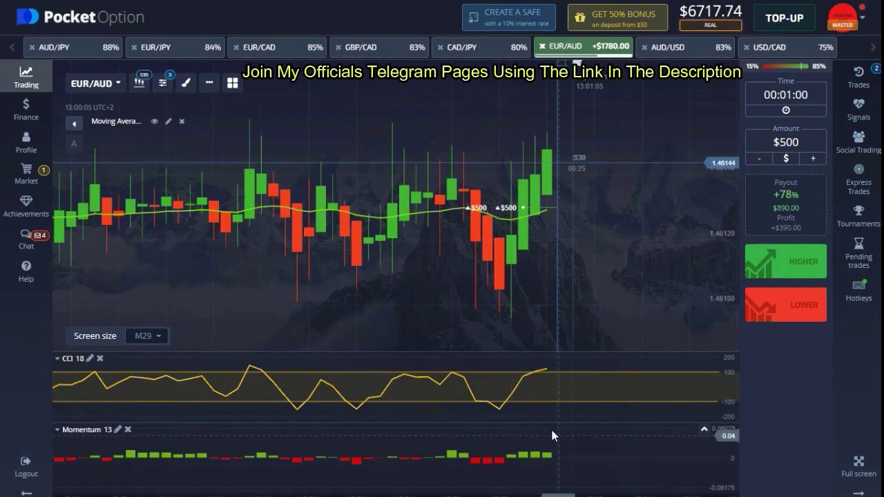
scroll(548, 201, "up", 3)
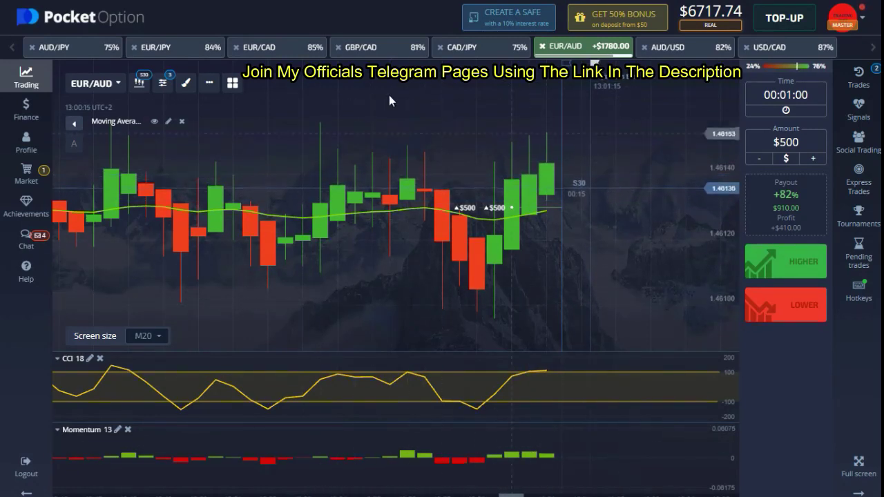
scroll(508, 221, "down", 1)
scroll(509, 217, "down", 2)
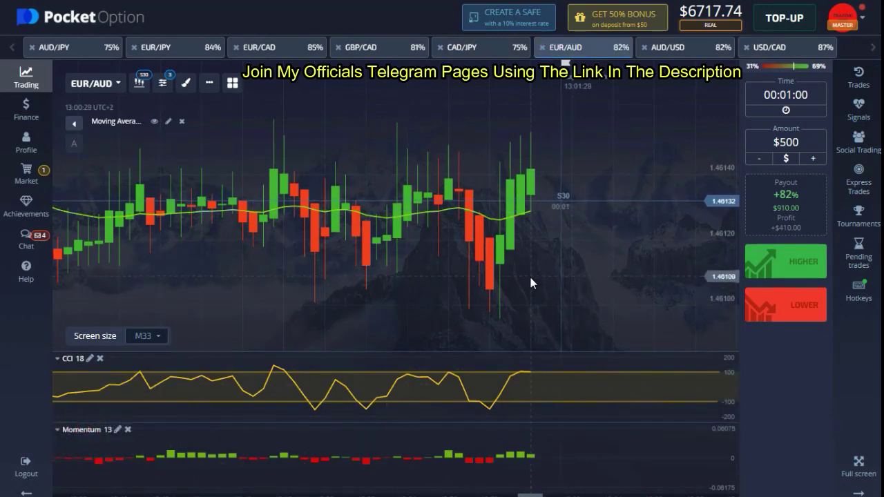
Examine the earlier EUR/AUD price history for how the candles behave around the moving average.
scroll(529, 274, "up", 2)
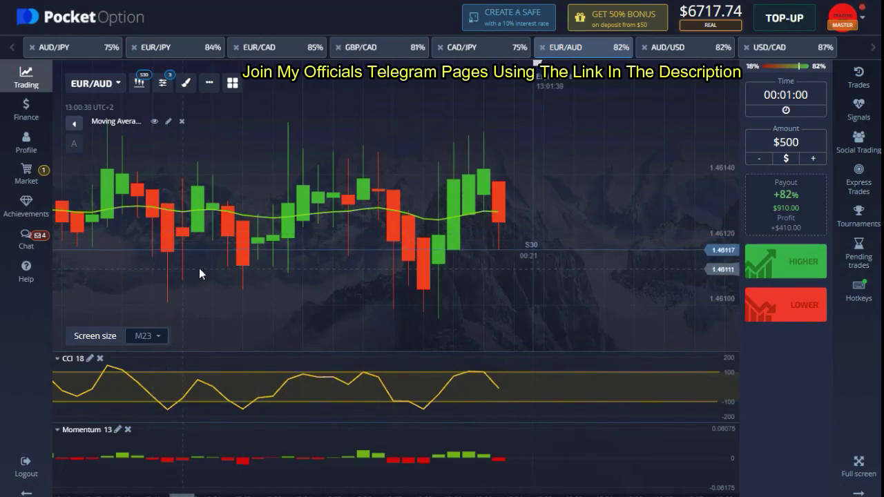
scroll(408, 246, "up", 2)
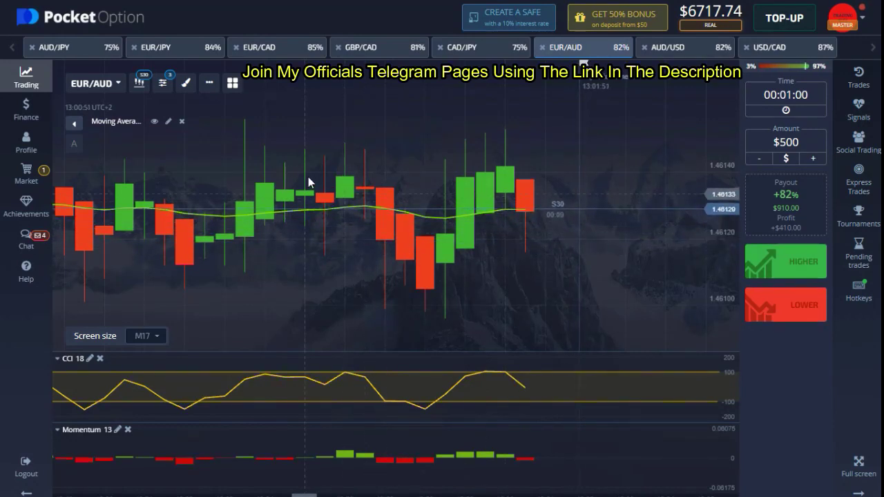
left_click_drag(168, 227, 442, 266)
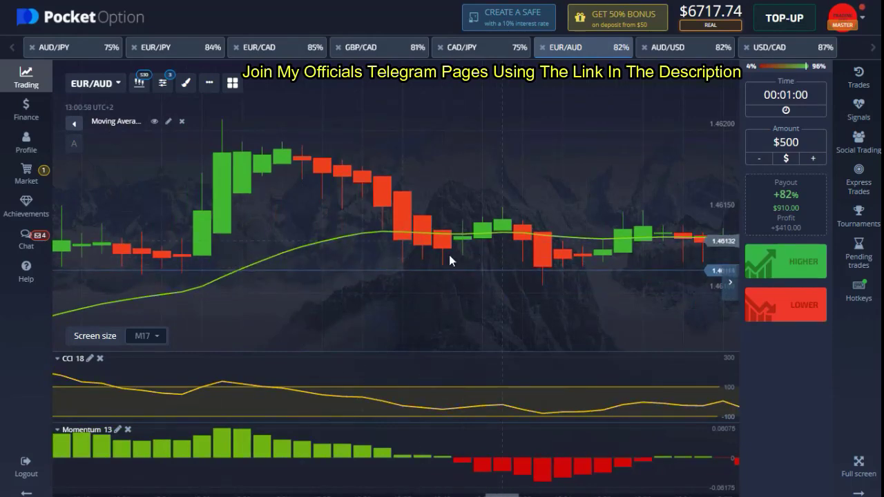
left_click_drag(613, 262, 394, 270)
left_click_drag(276, 244, 458, 249)
left_click_drag(221, 253, 450, 213)
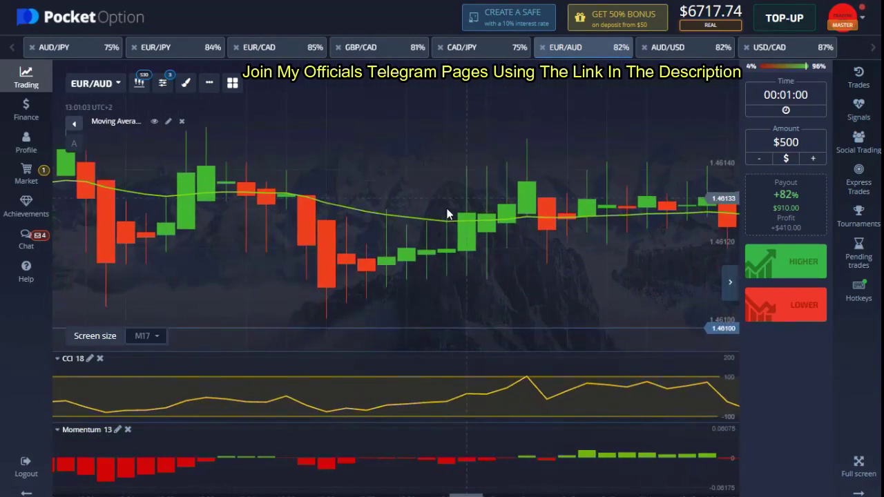
left_click_drag(503, 239, 542, 256)
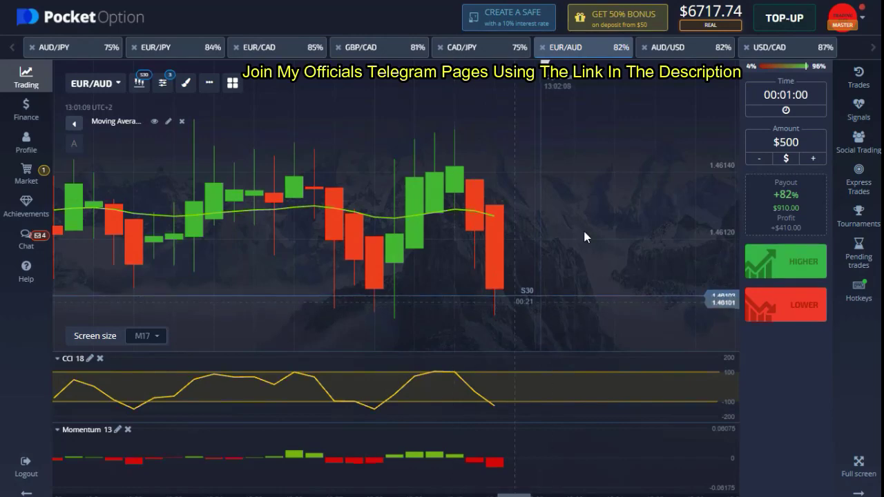
Review the latest EUR/AUD candles and remove EUR/AUD from the favorites.
scroll(538, 252, "down", 2)
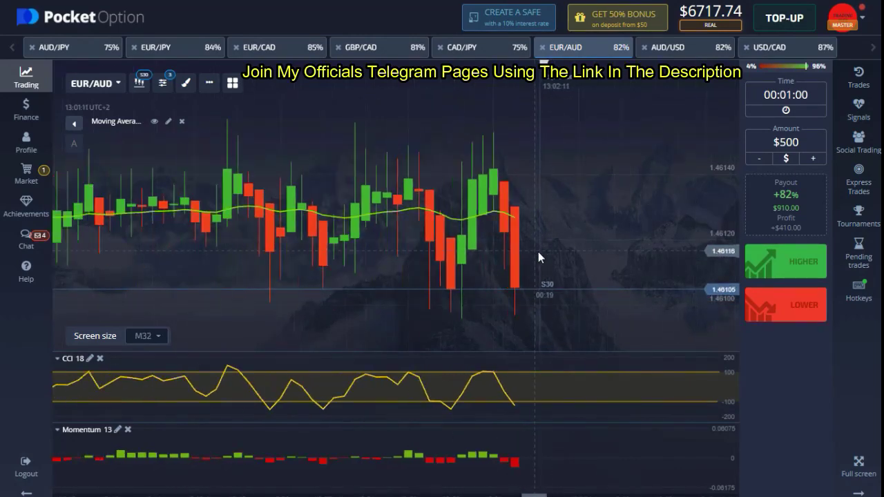
scroll(576, 243, "up", 1)
scroll(573, 244, "up", 1)
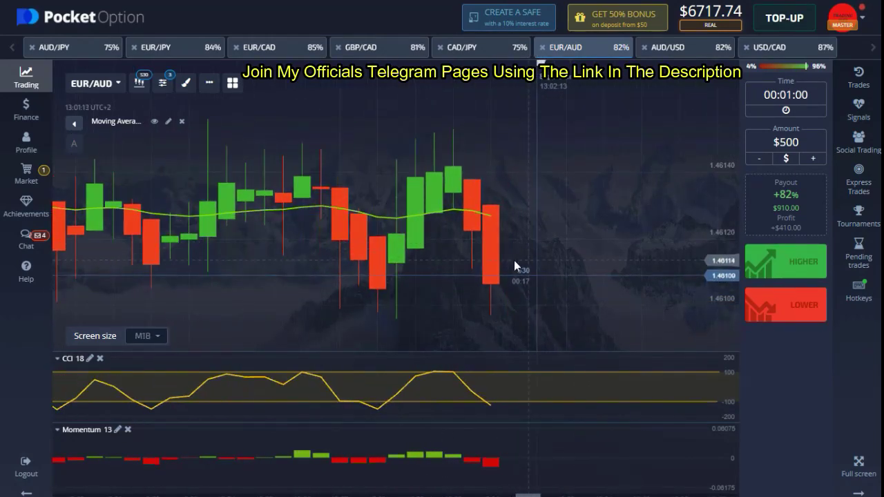
left_click(542, 47)
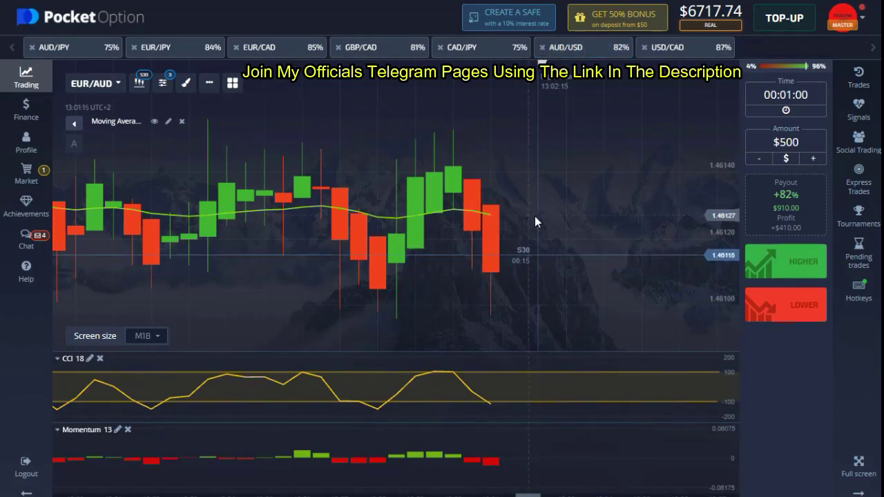
scroll(534, 216, "up", 1)
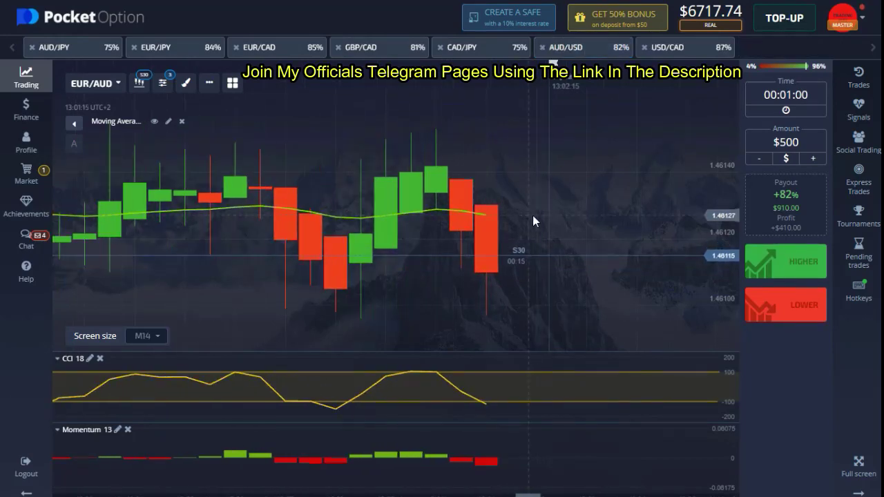
Examine the AUD/JPY, EUR/JPY, EUR/CAD and GBP/CAD charts for a new trade setup.
left_click(73, 49)
scroll(439, 176, "down", 4)
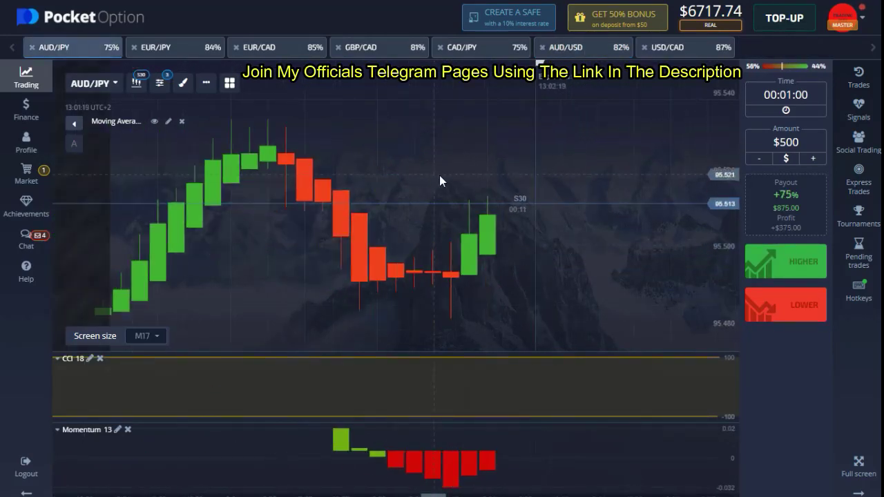
left_click(183, 55)
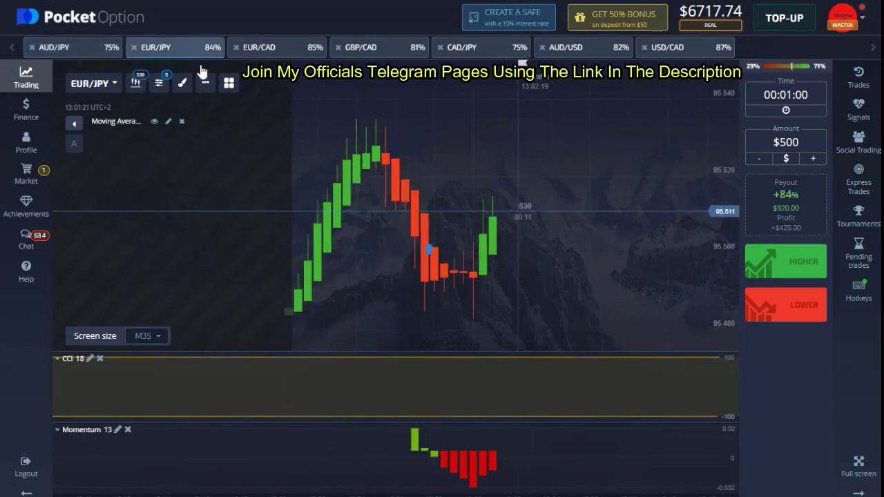
left_click(277, 52)
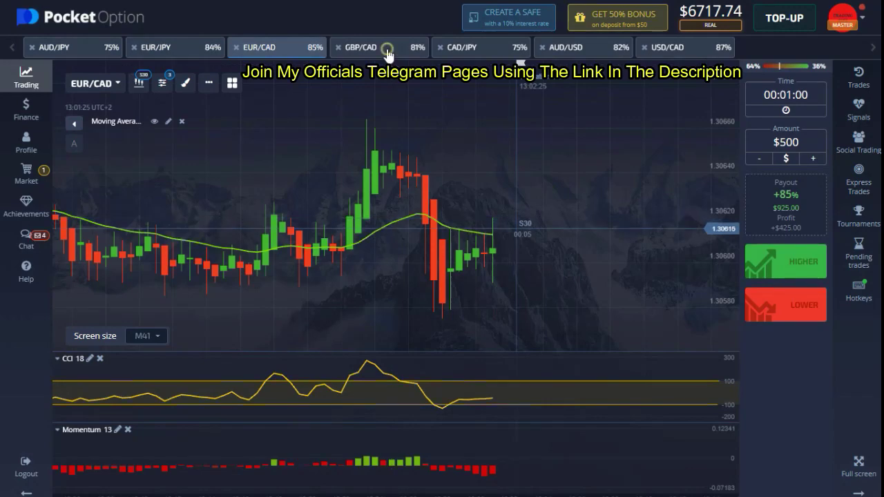
left_click(389, 53)
left_click(173, 47)
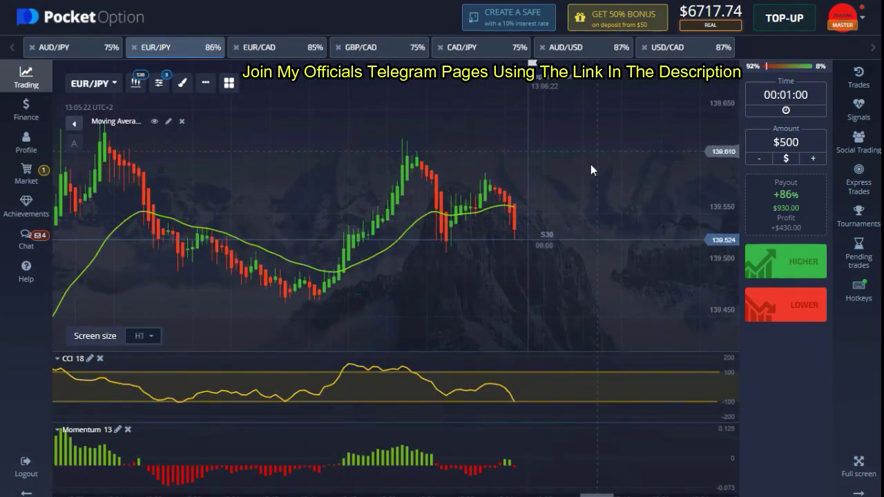
Place three one-minute $500 Lower trades on EUR/JPY and follow them in the open trades list until they close.
triple_click(778, 313)
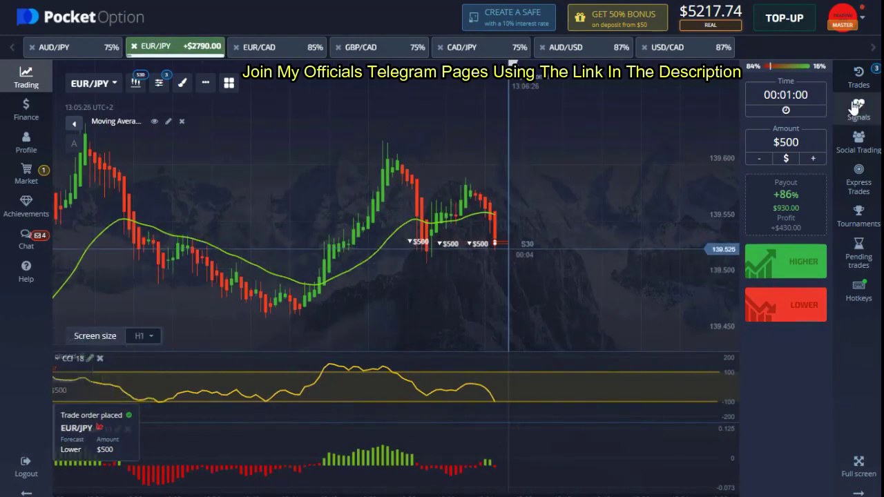
left_click(859, 76)
scroll(370, 284, "up", 2)
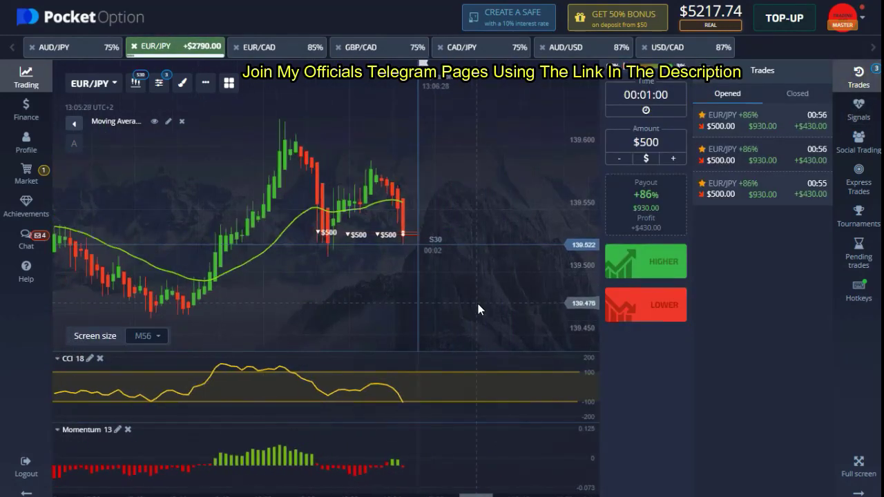
scroll(472, 310, "up", 2)
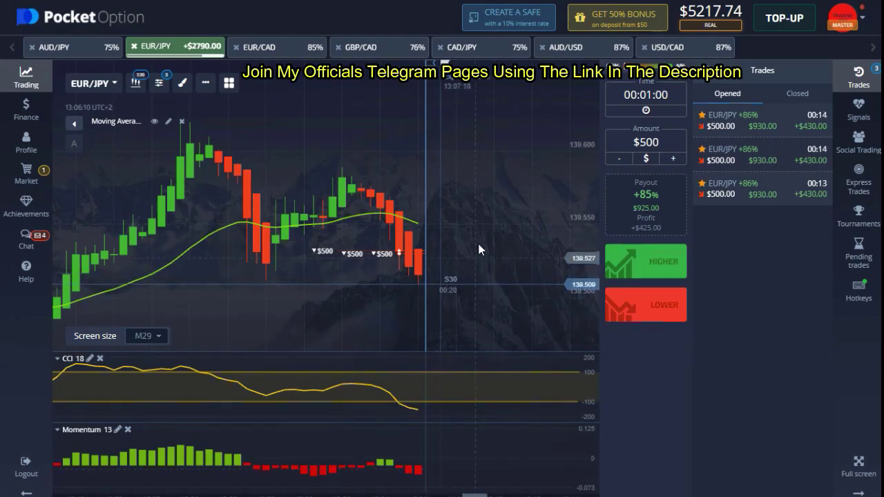
scroll(231, 287, "up", 2)
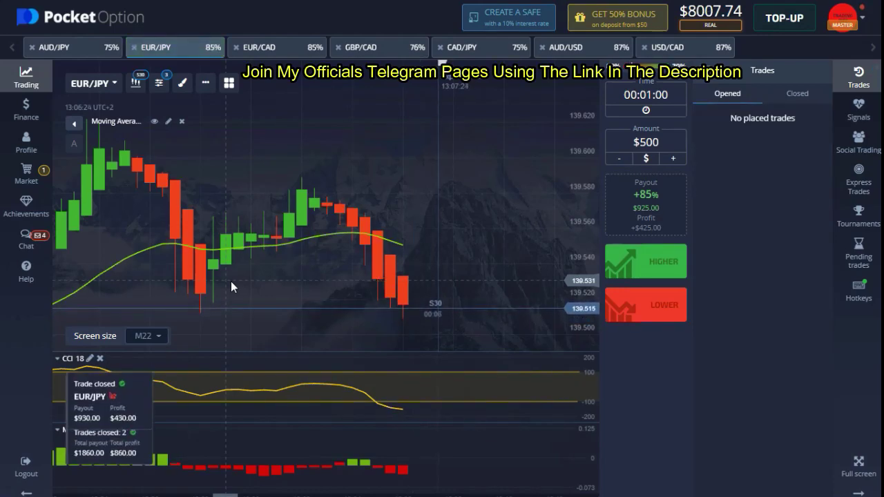
scroll(483, 193, "down", 4)
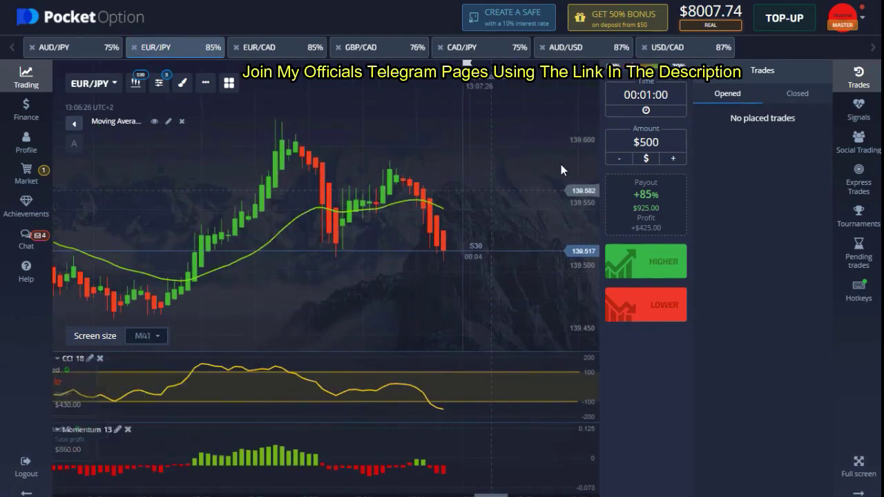
left_click(859, 76)
Examine the AUD/USD, USD/CAD, CAD/JPY and EUR/JPY charts for another moving average, CCI and Momentum setup.
left_click(559, 48)
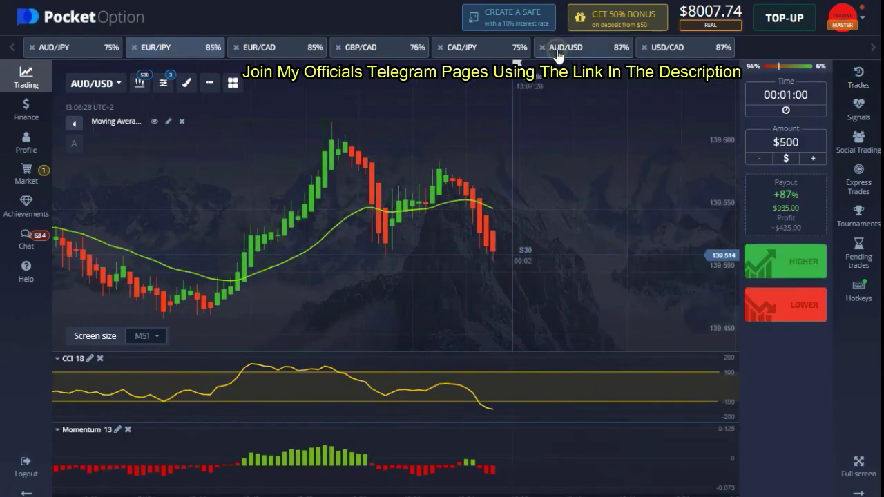
left_click(689, 49)
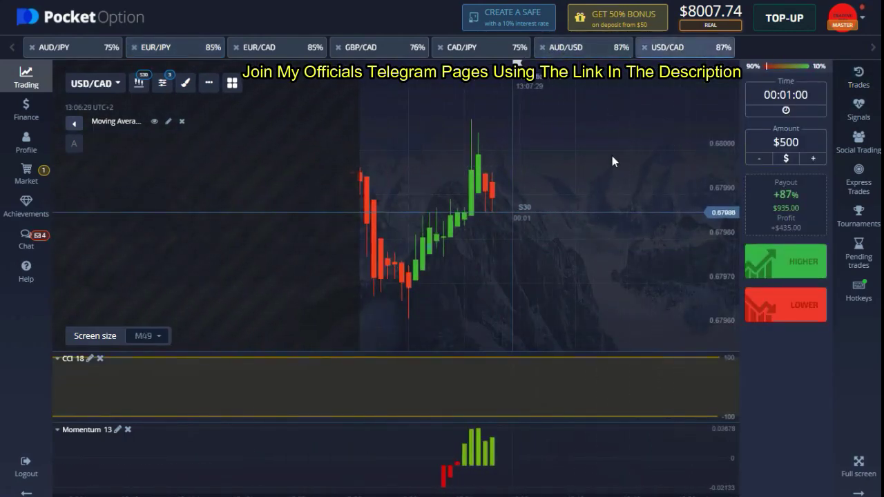
left_click(565, 47)
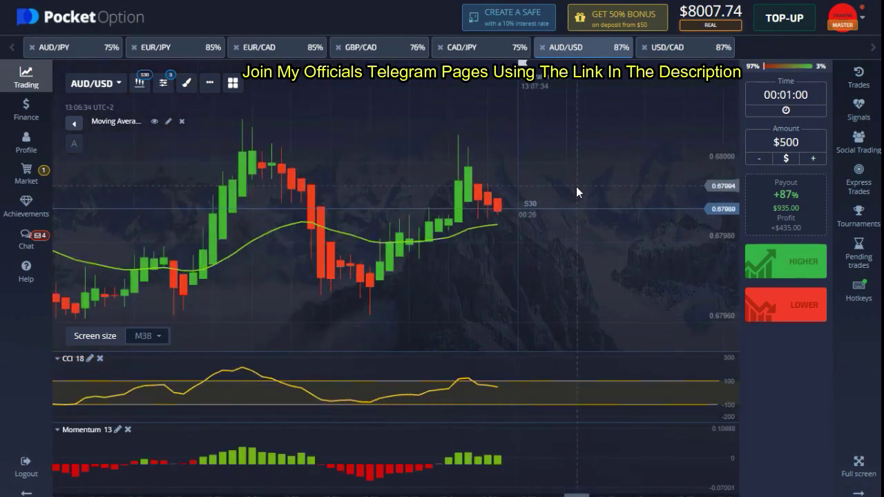
left_click(502, 49)
left_click(175, 47)
Place two one-minute $500 Lower trades on GBP/CAD and check the open trades list for their outcome.
left_click(361, 47)
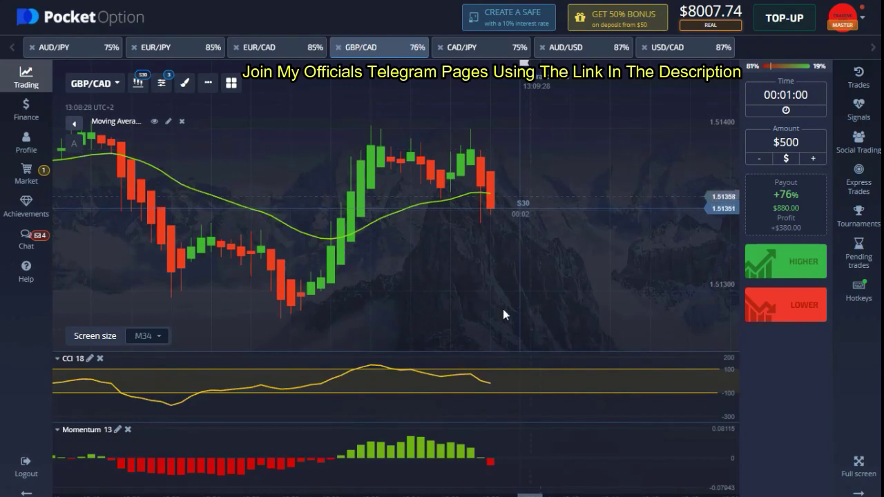
left_click(786, 310)
left_click(786, 310)
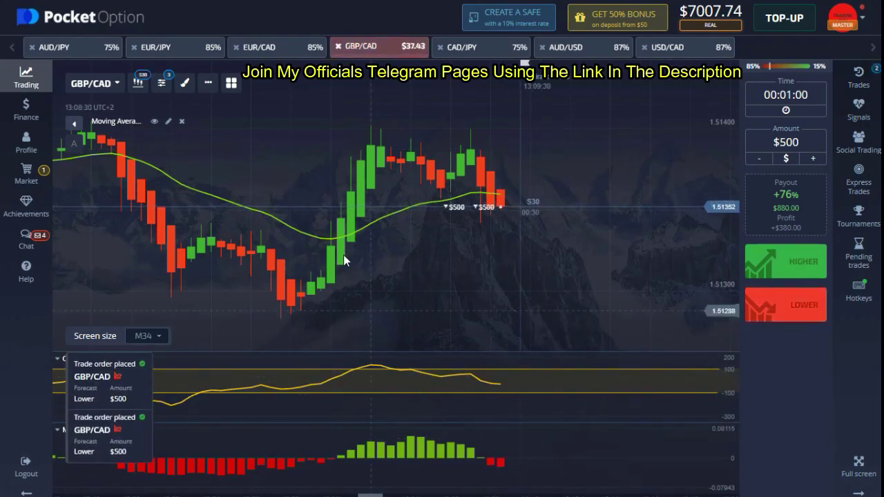
left_click(859, 76)
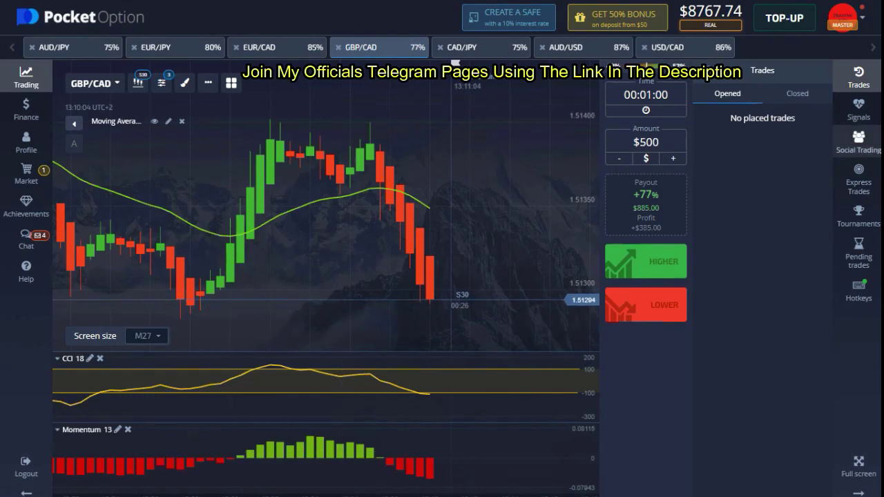
left_click(860, 76)
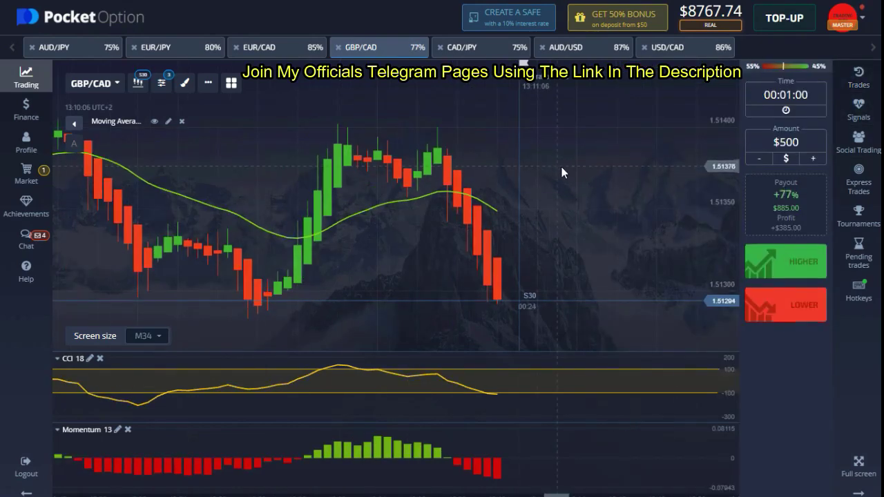